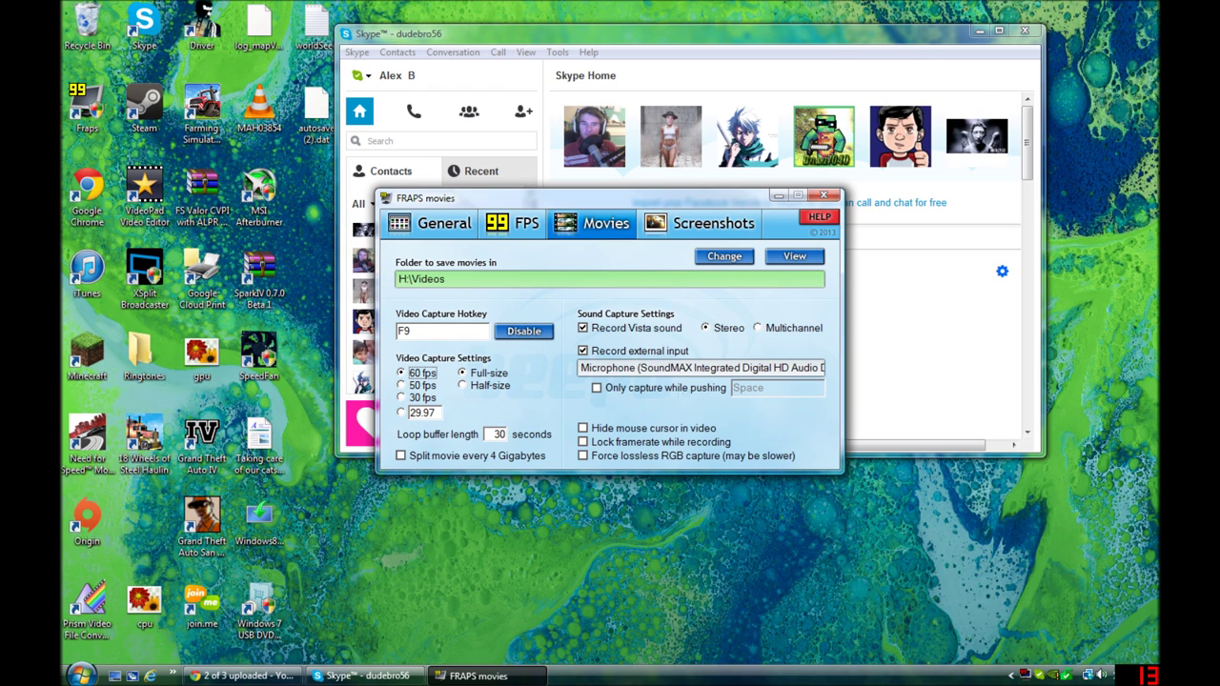
Step: Minimize FRAPS, reposition the Skype window and open the top contact's conversation
left_click(776, 198)
left_click_drag(632, 40, 671, 87)
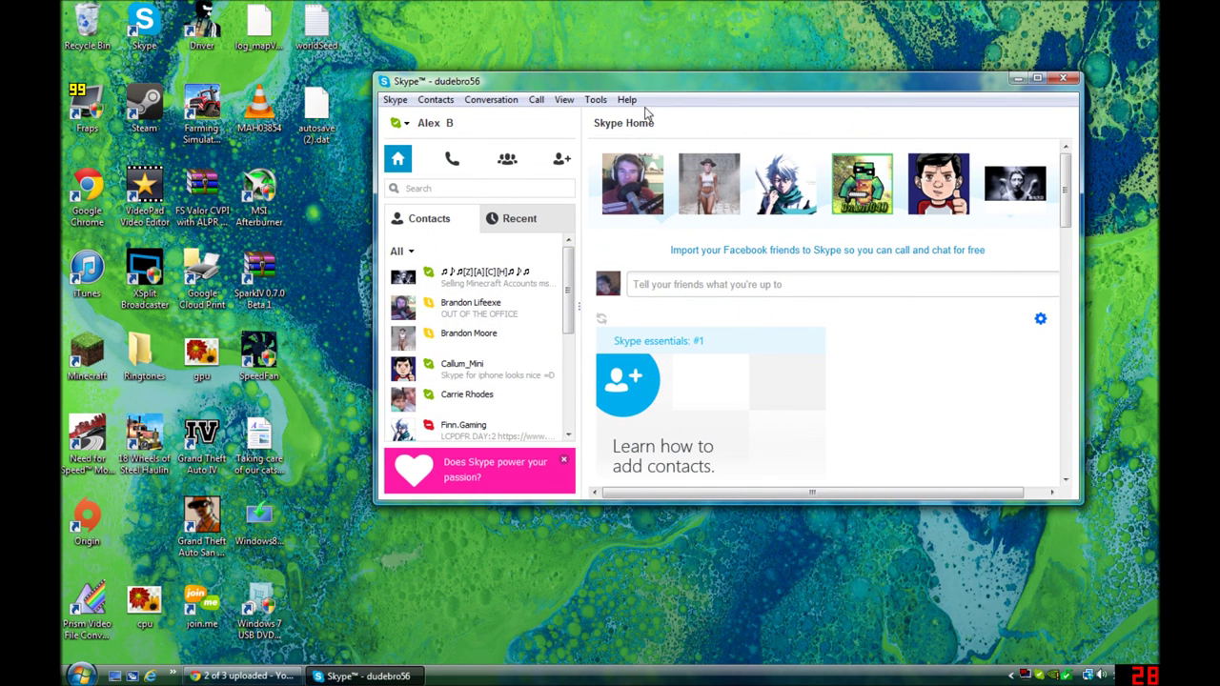
left_click(459, 425)
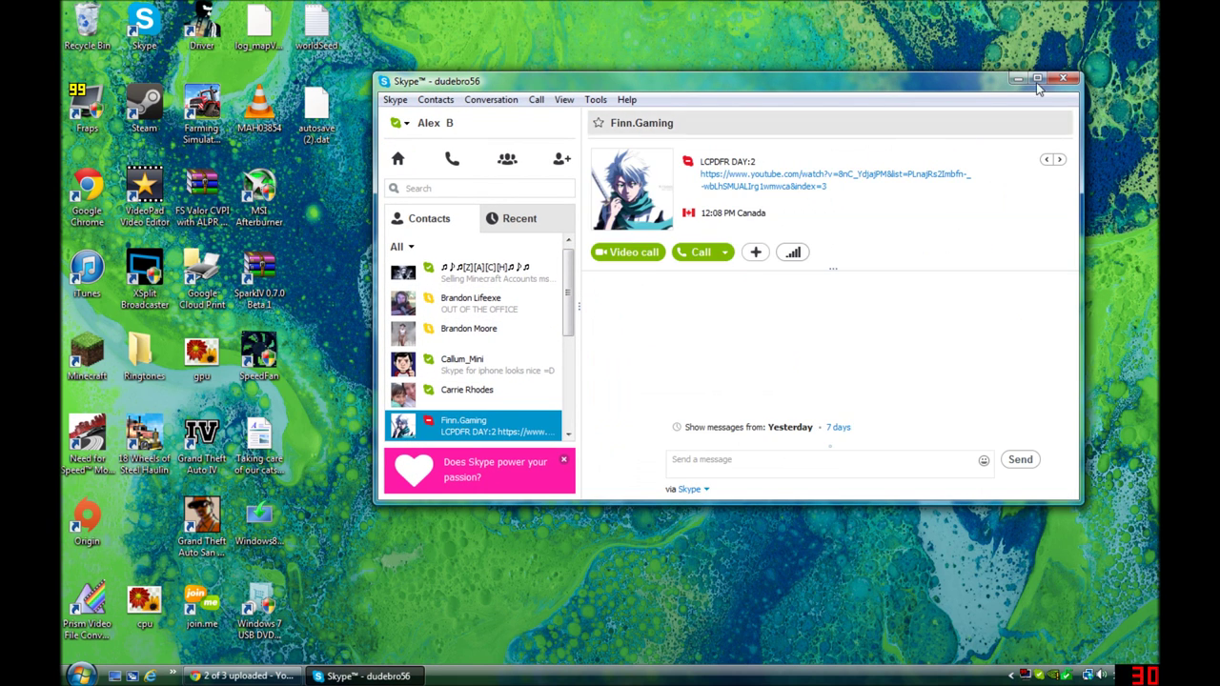
left_click(544, 301)
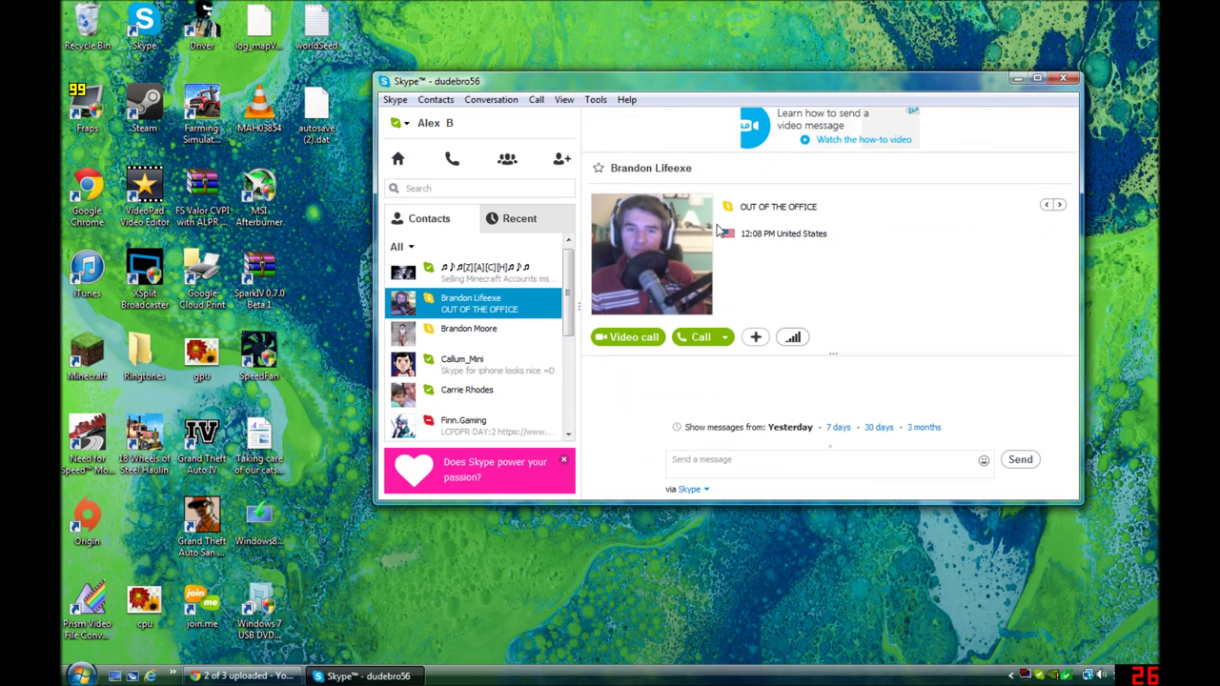
left_click(508, 281)
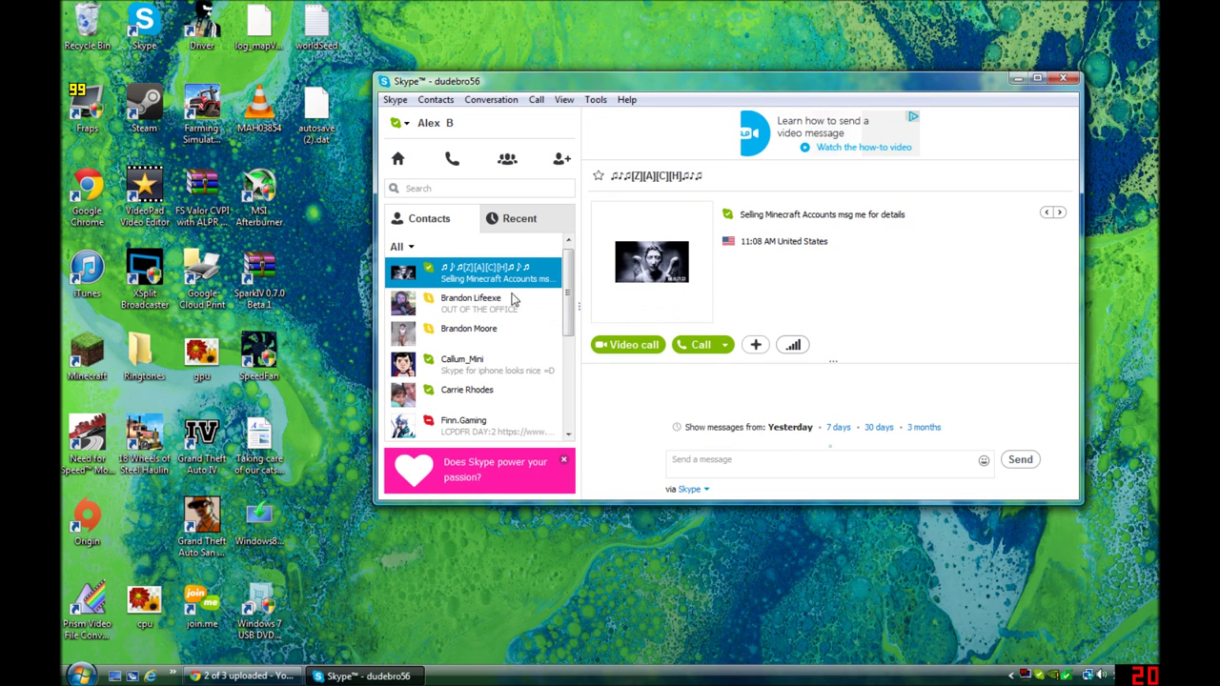
Step: Minimize Skype and bring the Chrome YouTube upload window back, maximized
left_click(1018, 76)
left_click(80, 675)
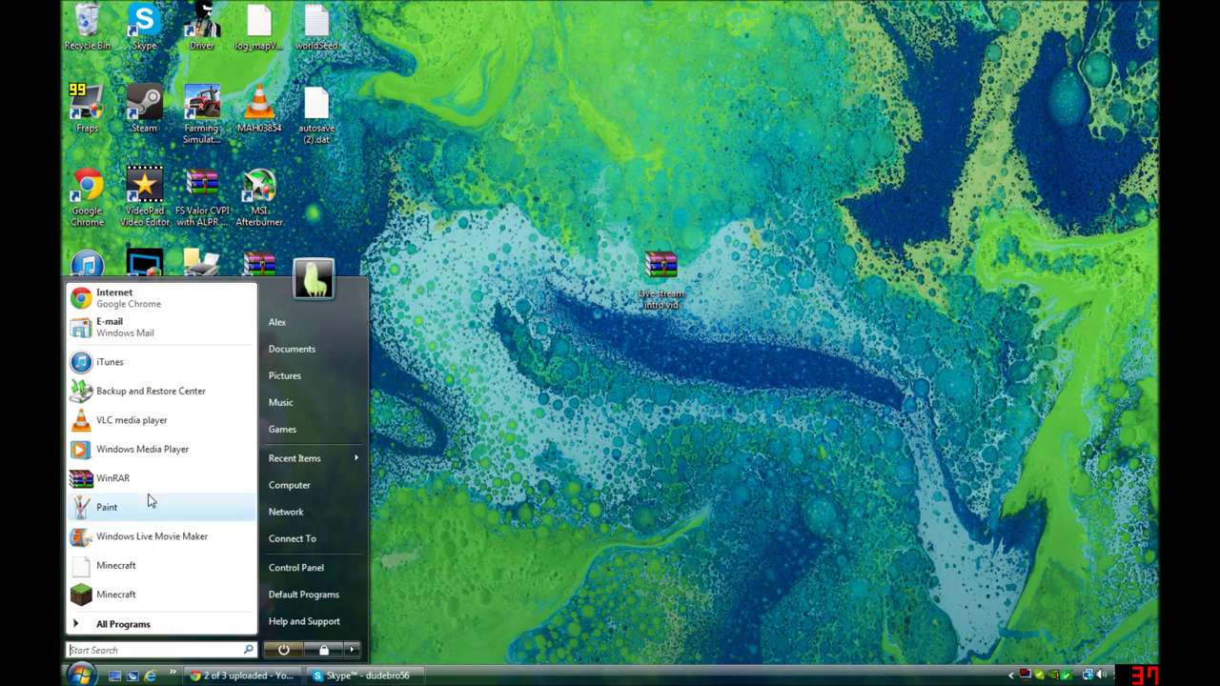
left_click(243, 675)
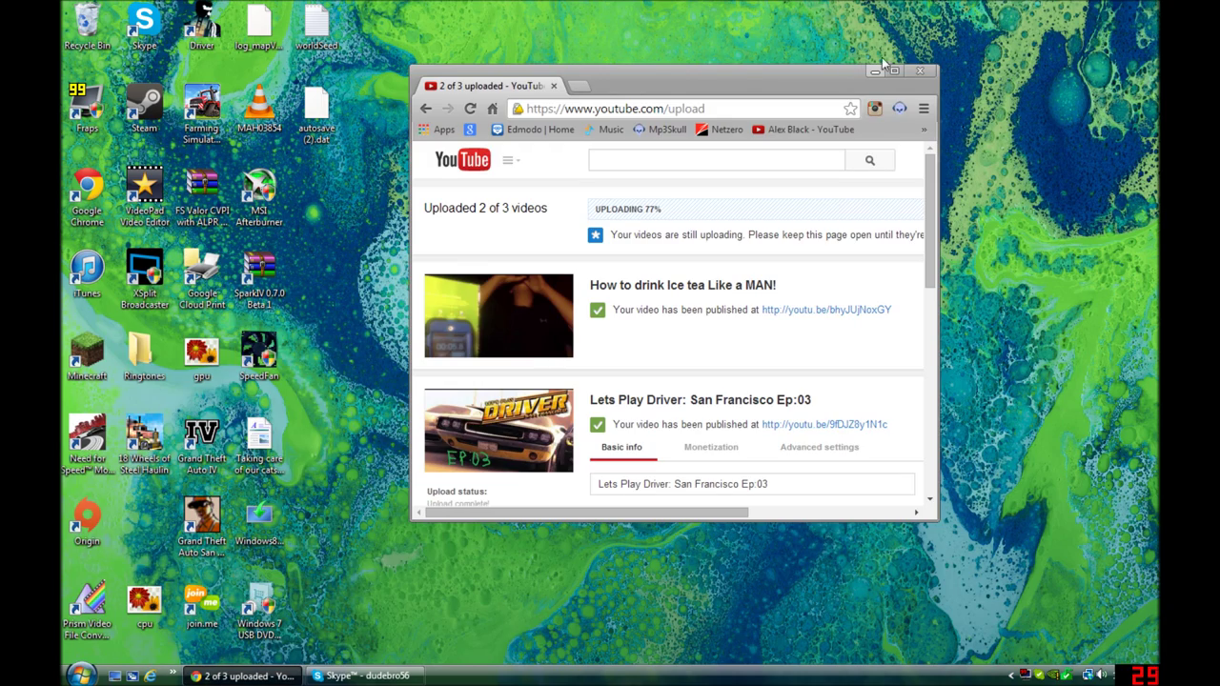
left_click(894, 71)
scroll(219, 571, "down", 5)
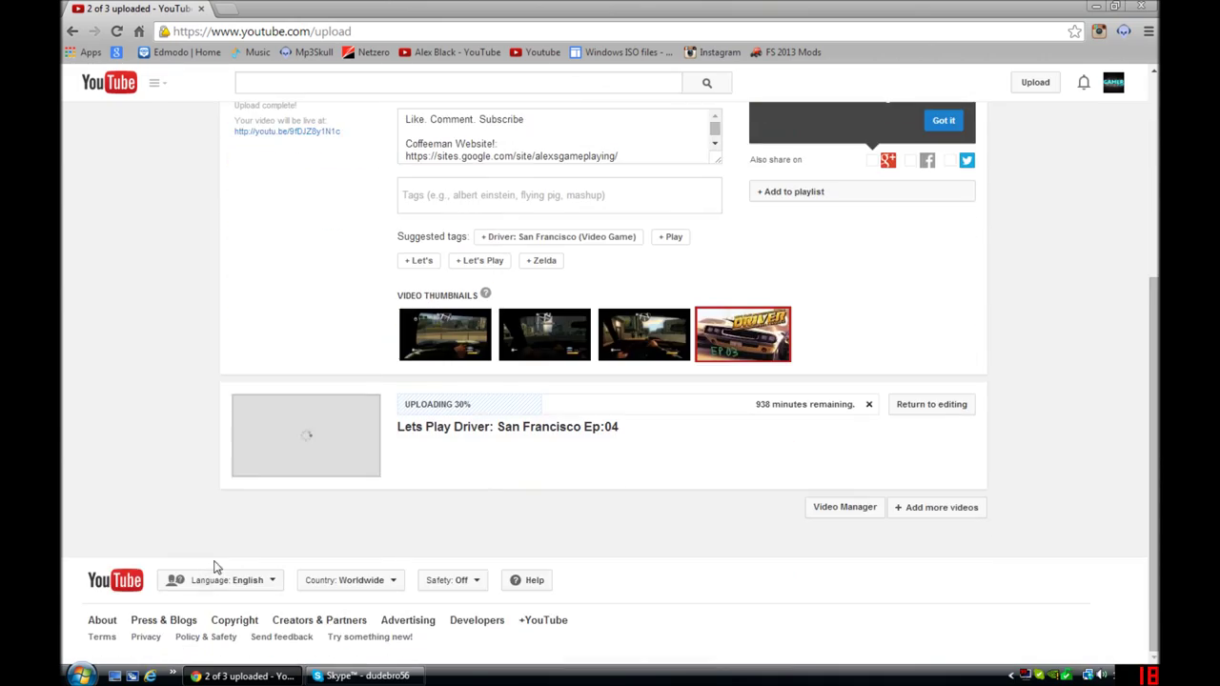
scroll(217, 557, "up", 5)
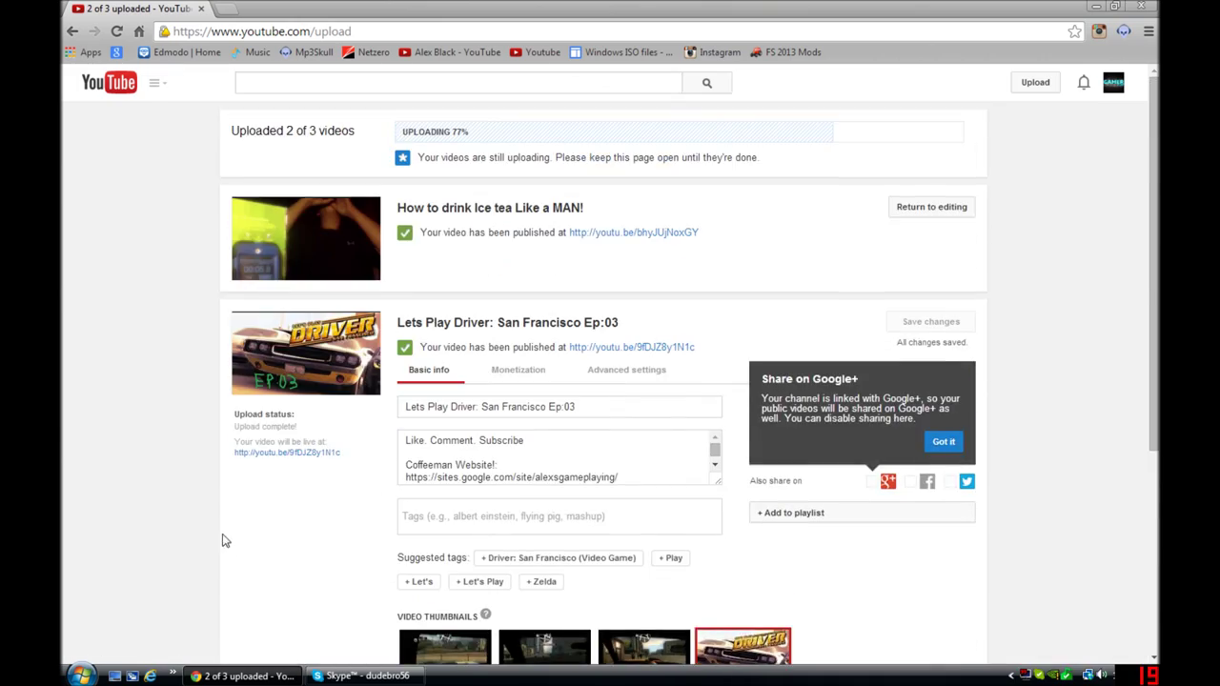
Step: Go to skype.com in a new tab and open the account sign-up page
left_click(226, 8)
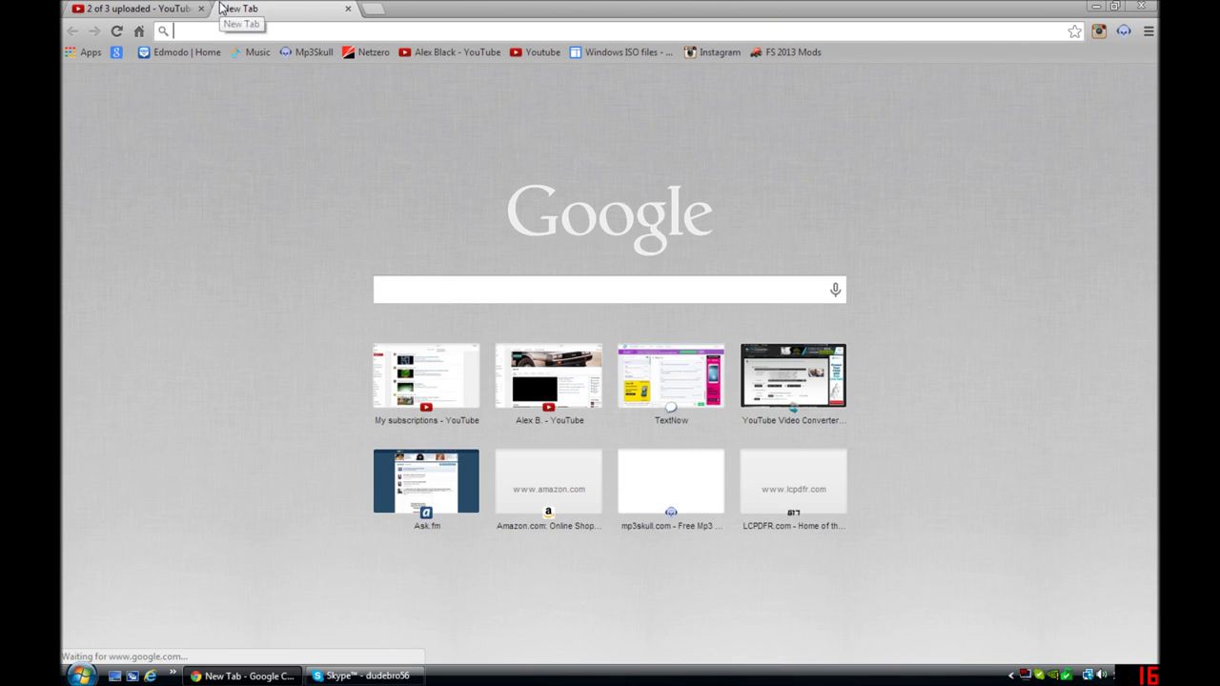
type("d")
key("BackSpace")
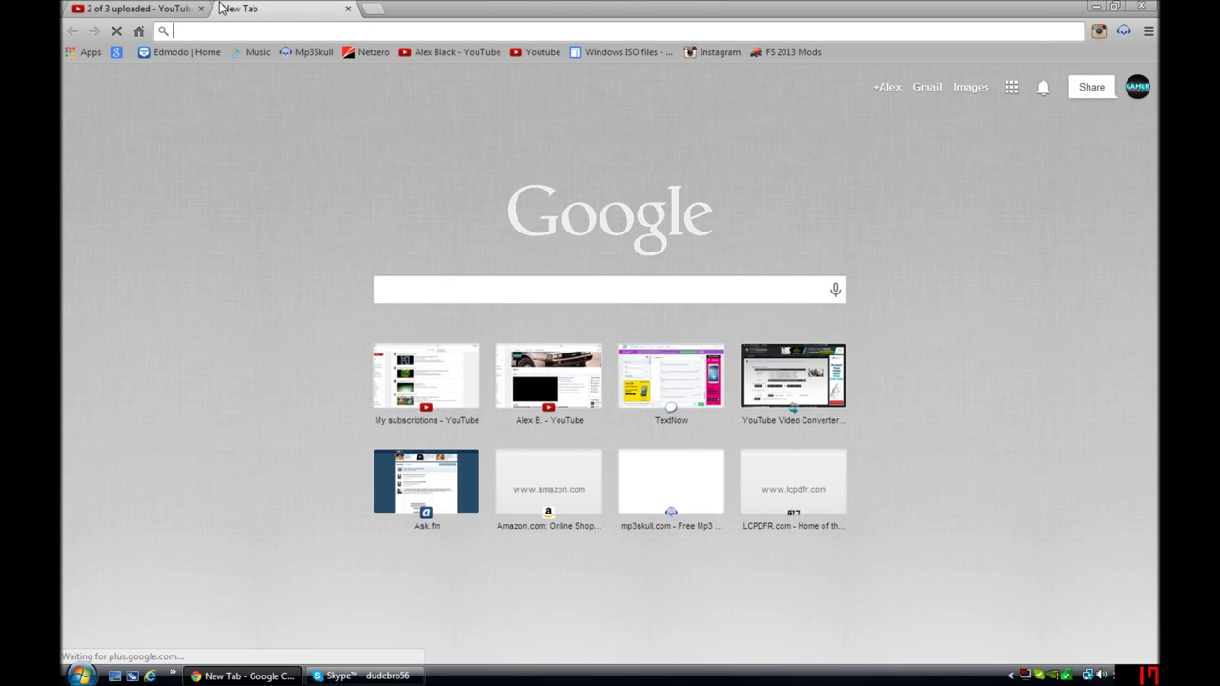
type("skype.com")
key("Return")
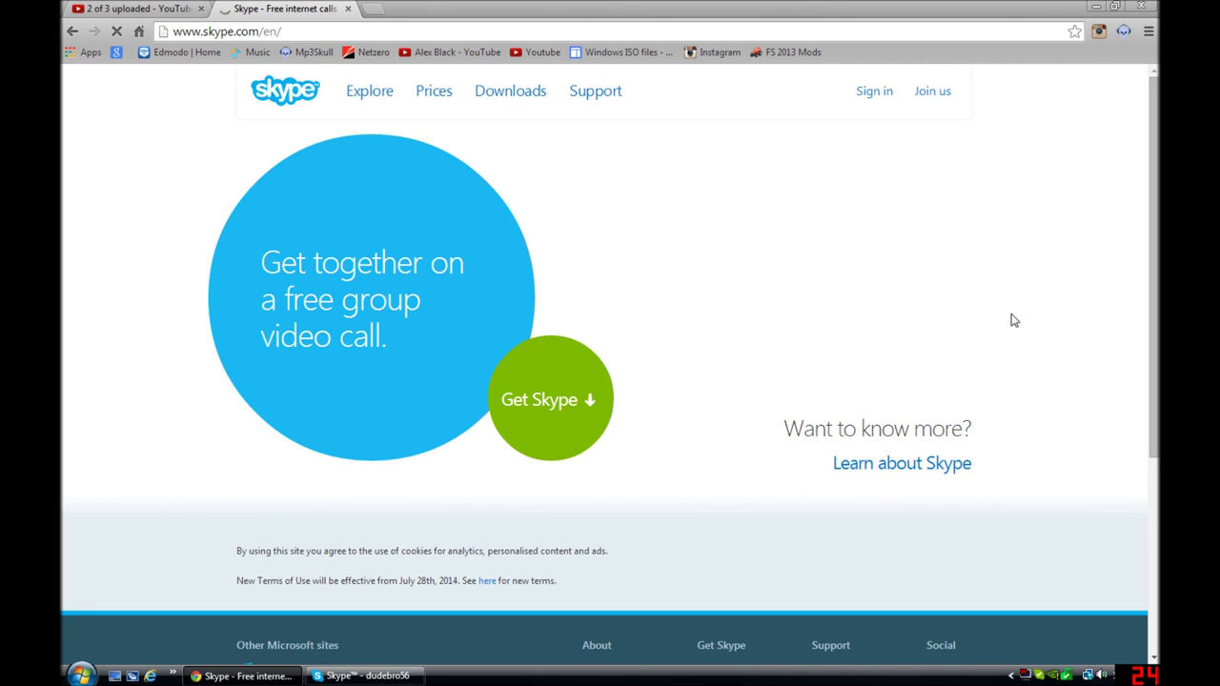
left_click(925, 97)
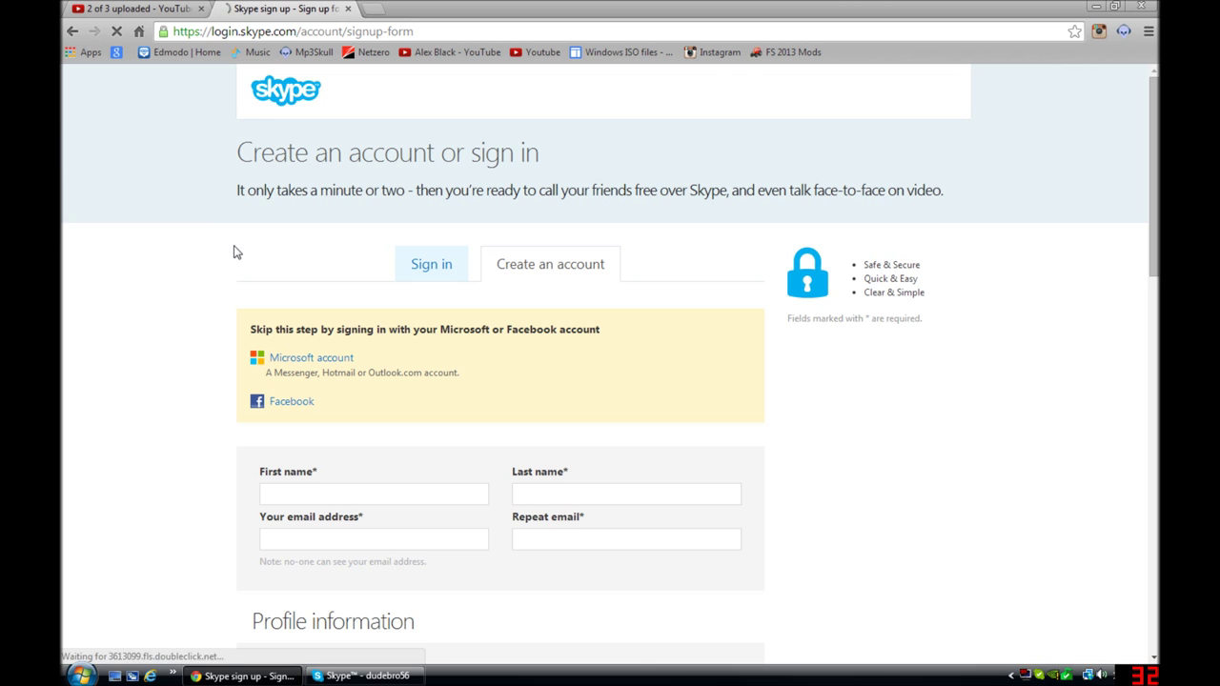
Step: Scroll through the blank sign-up form, checking the intended-use options
scroll(237, 252, "down", 3)
scroll(238, 253, "down", 2)
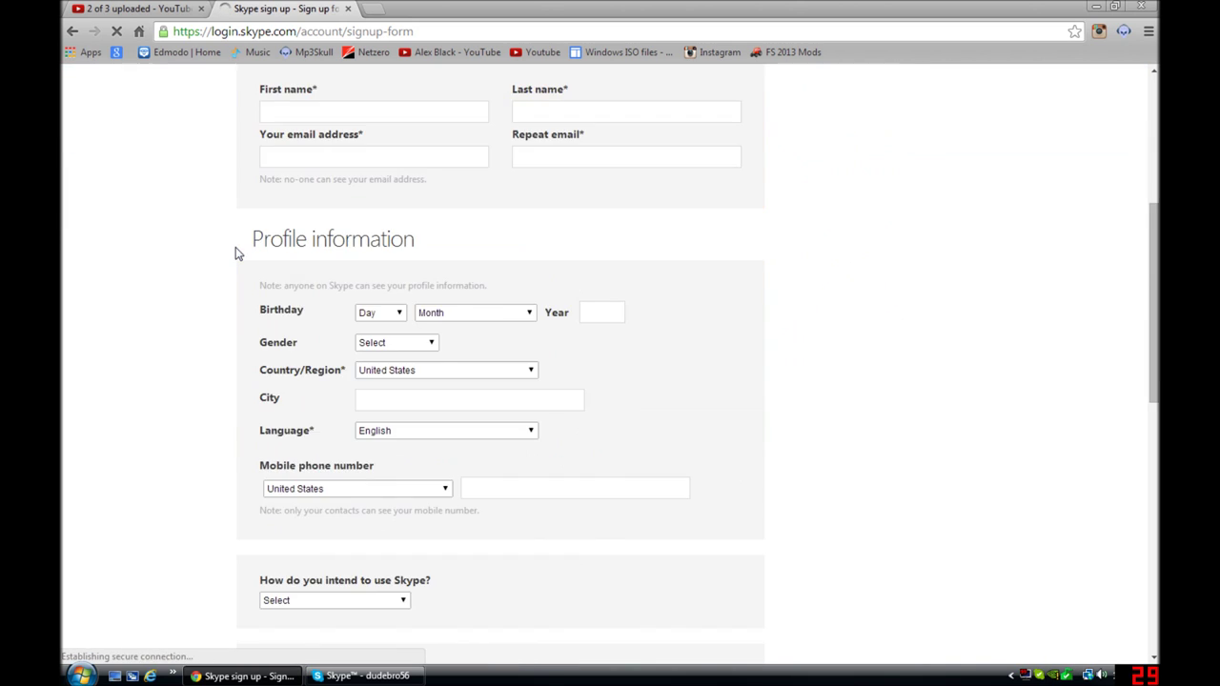
scroll(238, 253, "down", 3)
scroll(348, 262, "down", 2)
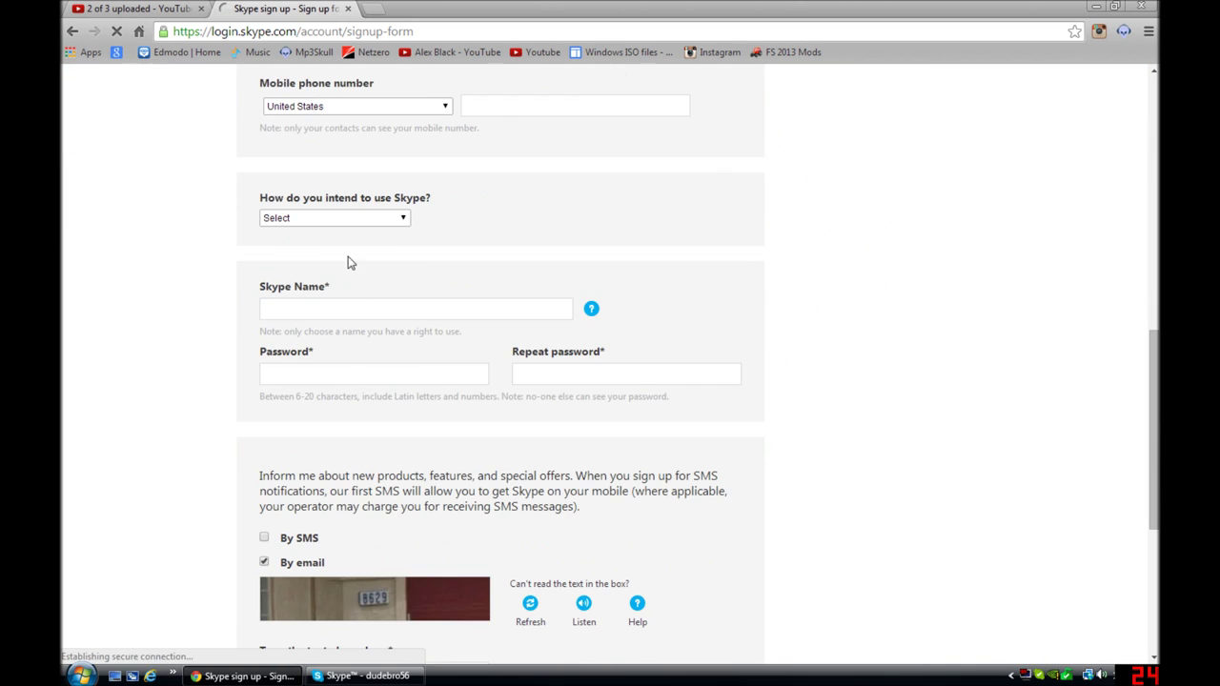
left_click(348, 218)
scroll(349, 207, "down", 2)
scroll(350, 204, "up", 1)
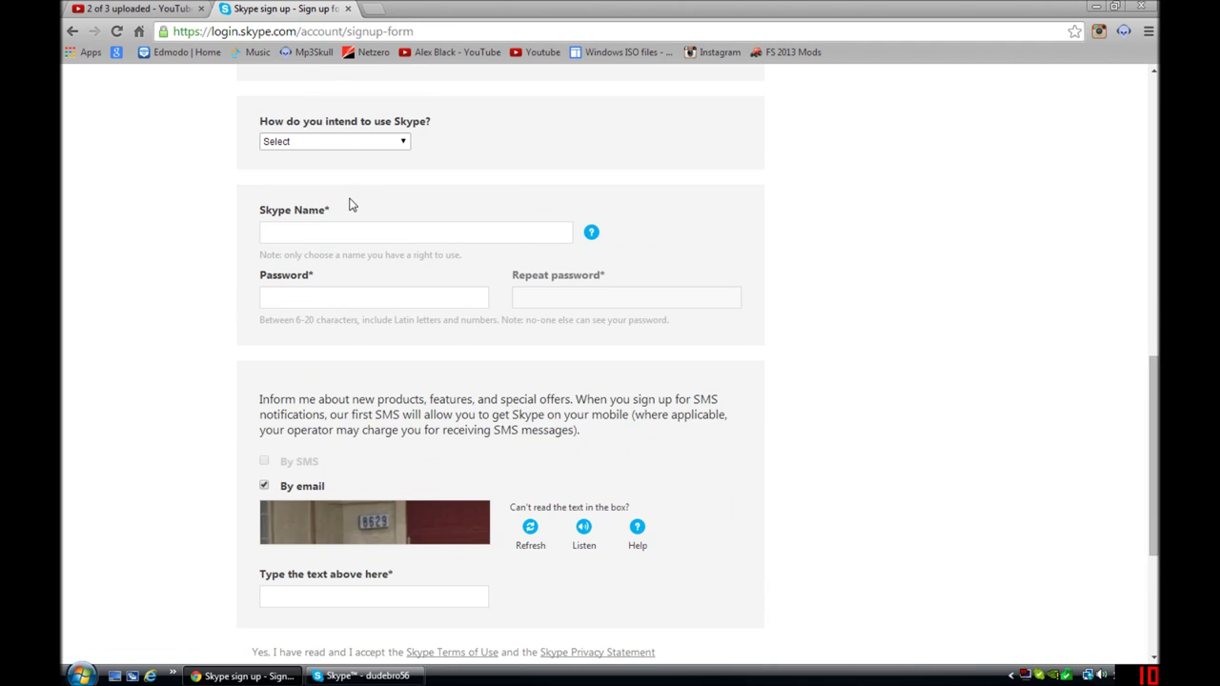
scroll(349, 205, "up", 6)
scroll(384, 177, "down", 1)
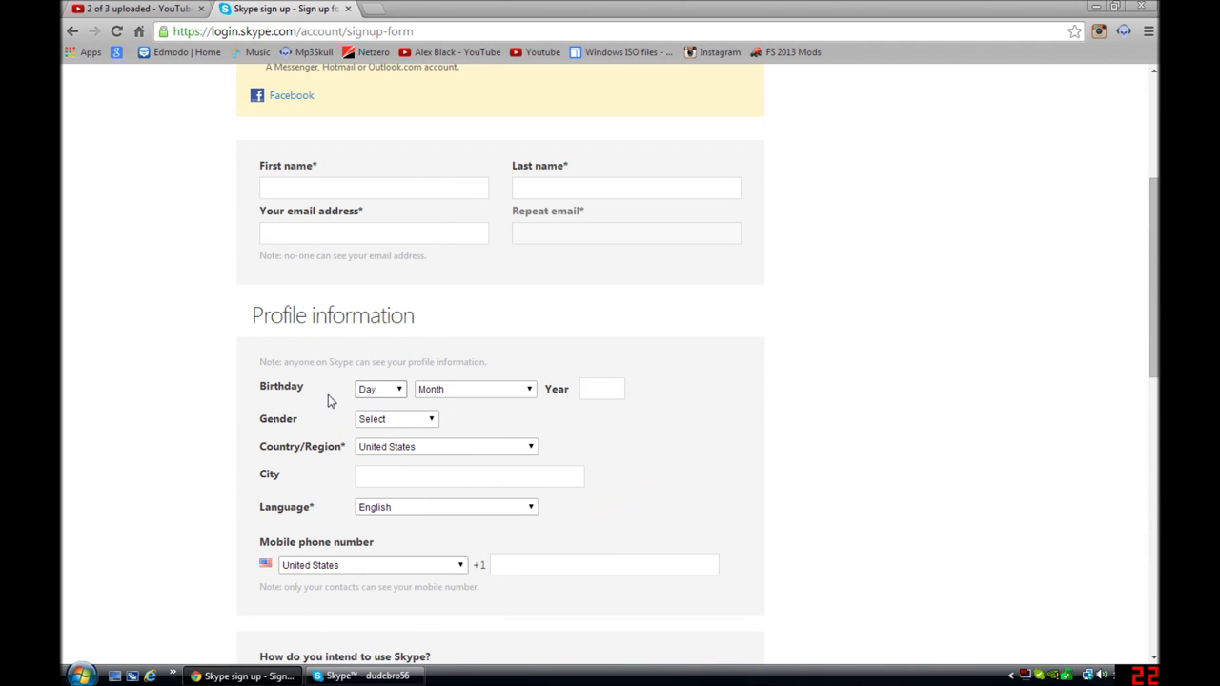
Step: Set the birth day to 4, the month to August, and the gender to Male
left_click(368, 390)
left_click(366, 449)
left_click(433, 390)
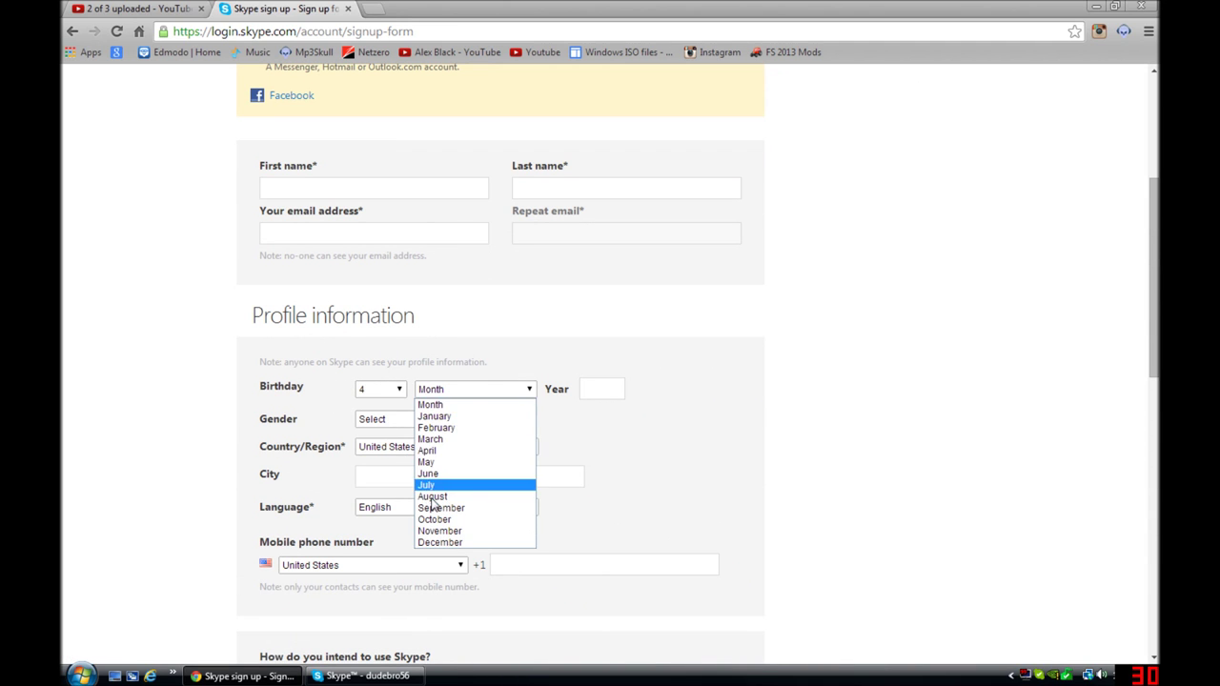
left_click(433, 496)
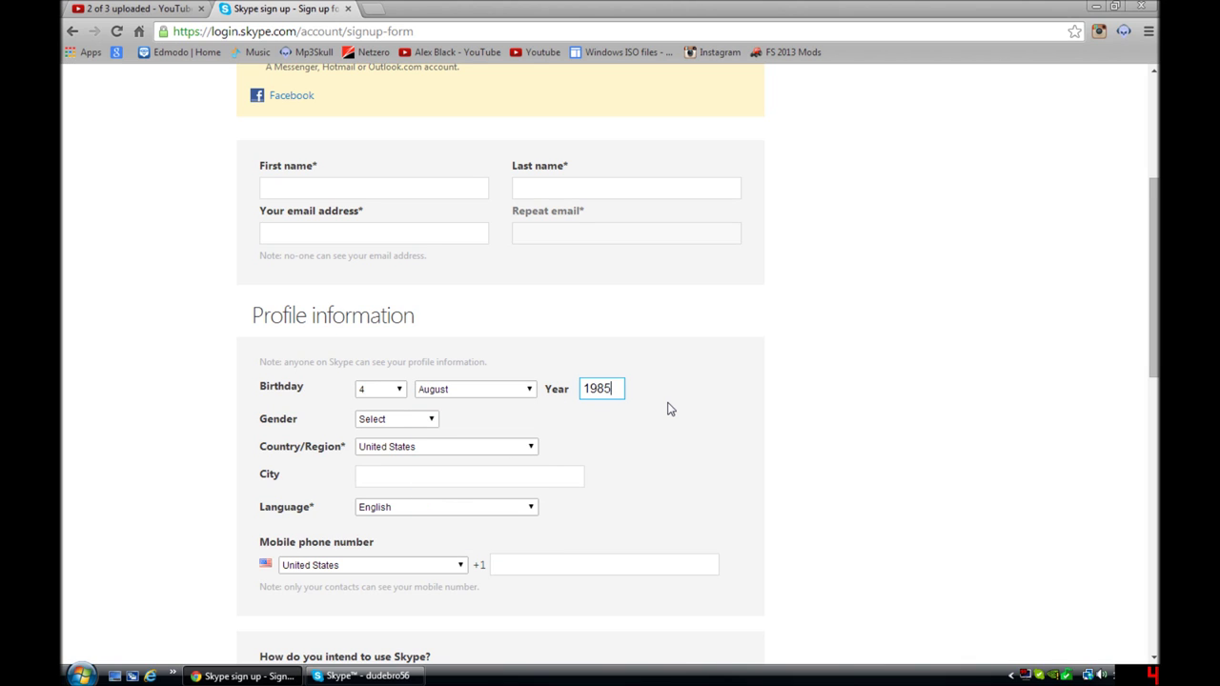
left_click(375, 428)
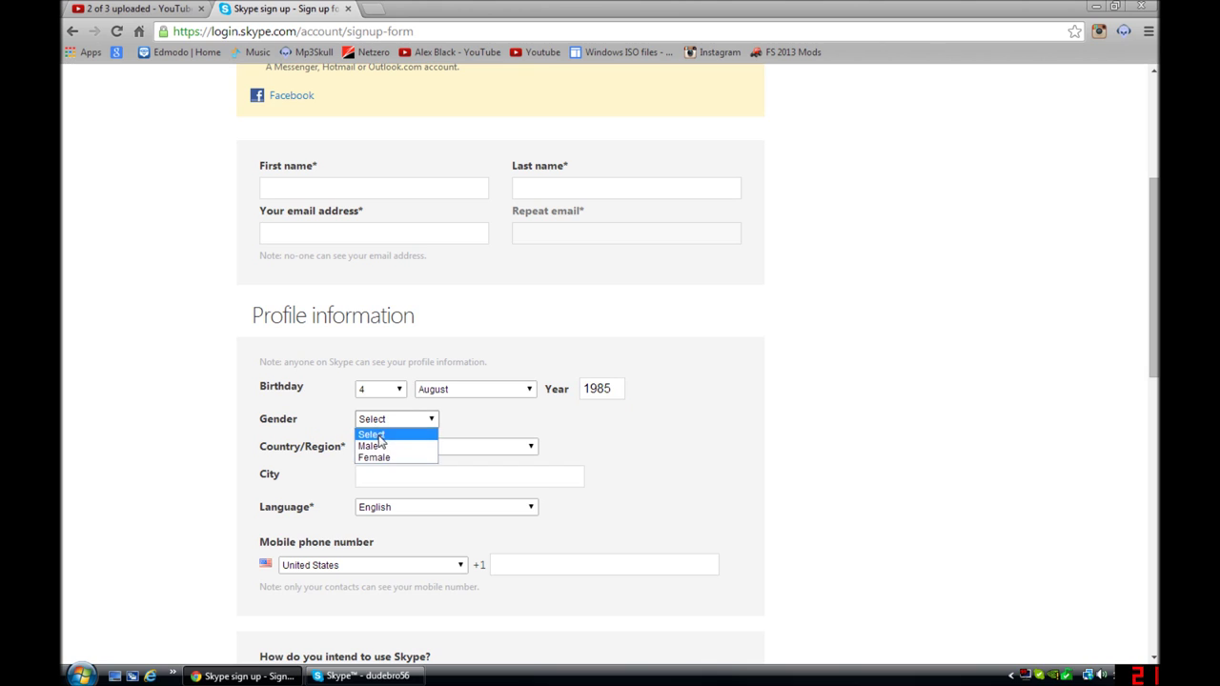
left_click(370, 446)
Step: Keep United States for country and phone, and choose Mostly personal conversations as intended use
left_click(419, 447)
left_click(420, 464)
left_click(422, 475)
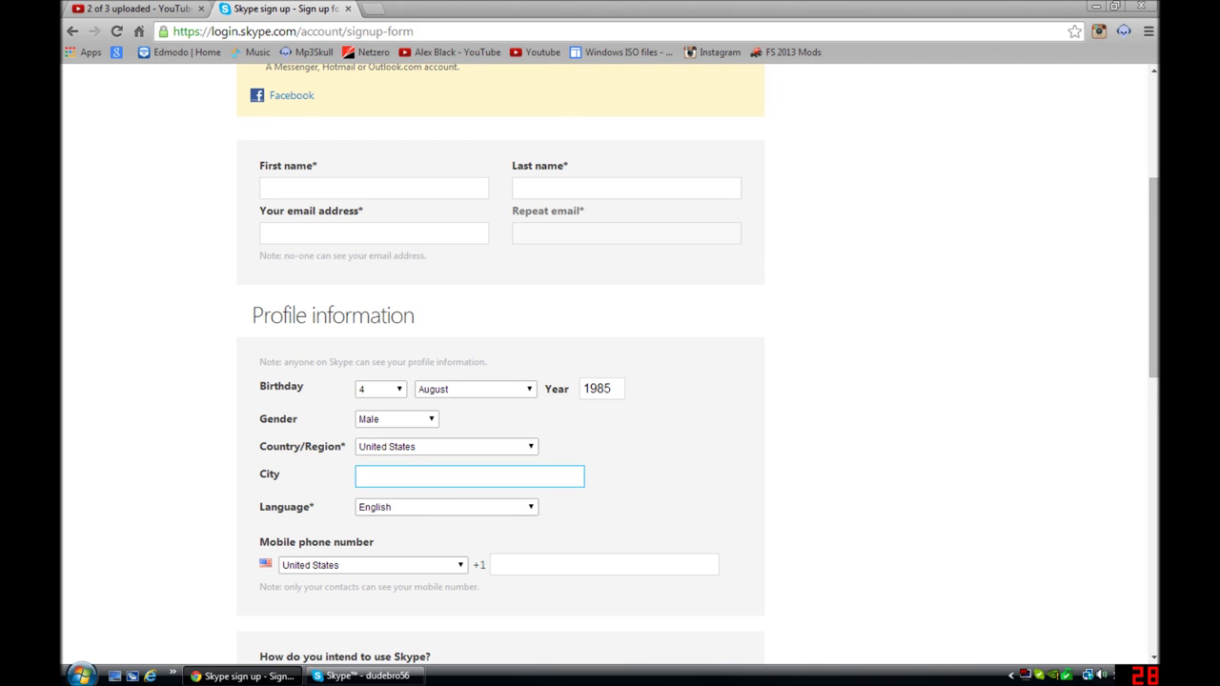
scroll(392, 491, "down", 1)
left_click(395, 489)
left_click(390, 491)
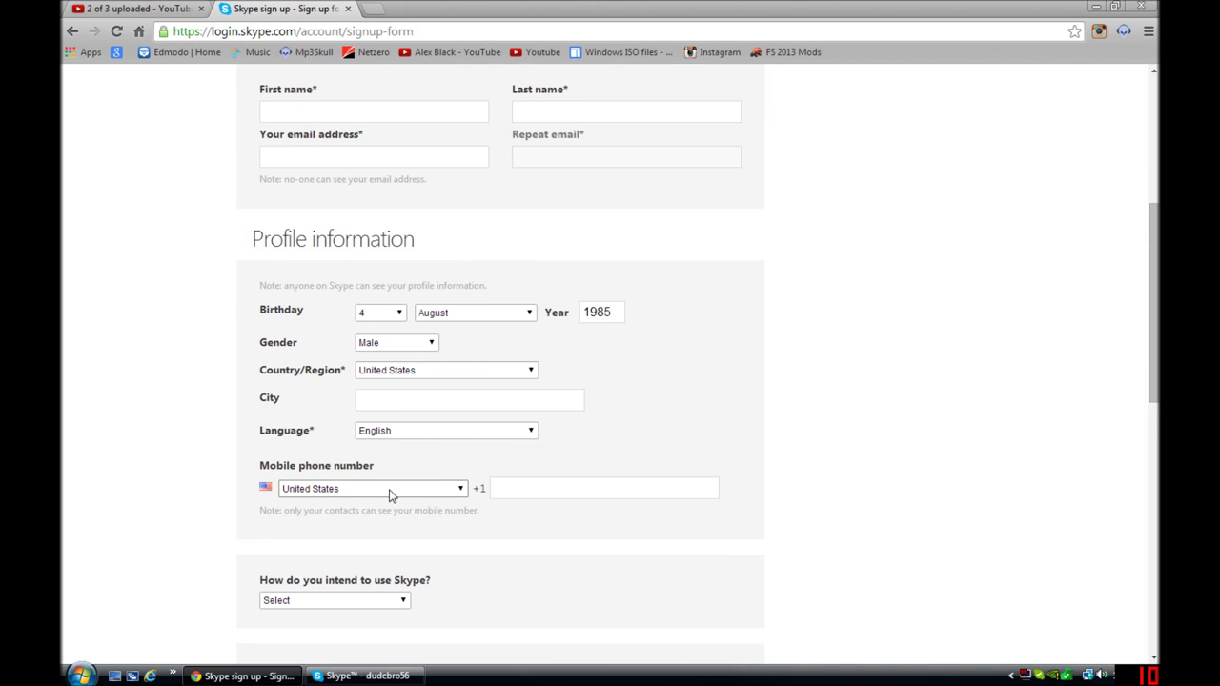
scroll(365, 505, "down", 2)
left_click(358, 448)
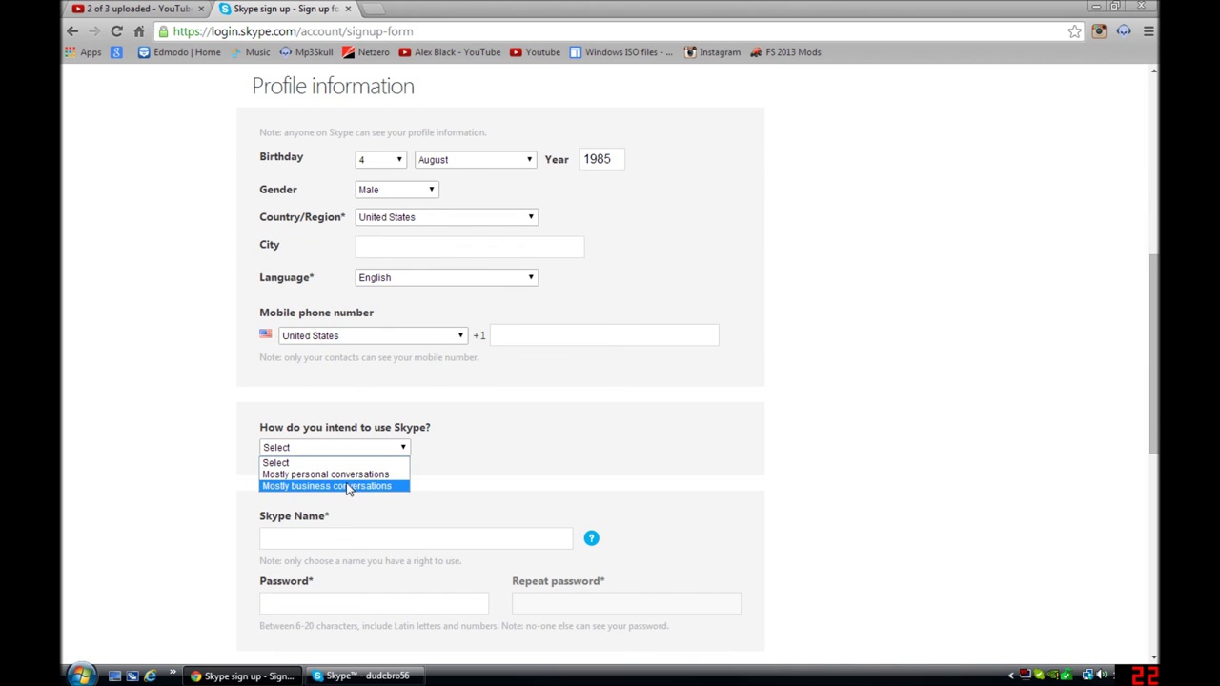
left_click(349, 475)
scroll(349, 479, "down", 4)
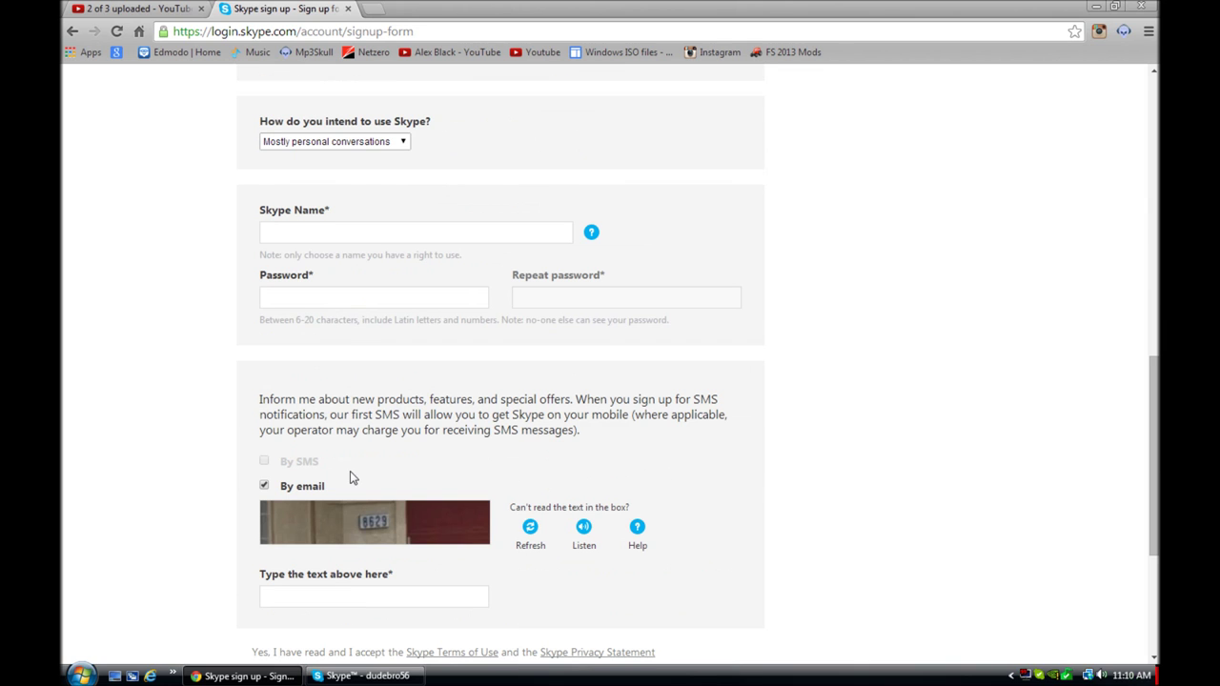
Step: Enter coffeeman59 as the Skype Name and leave the field so availability is checked
left_click(381, 233)
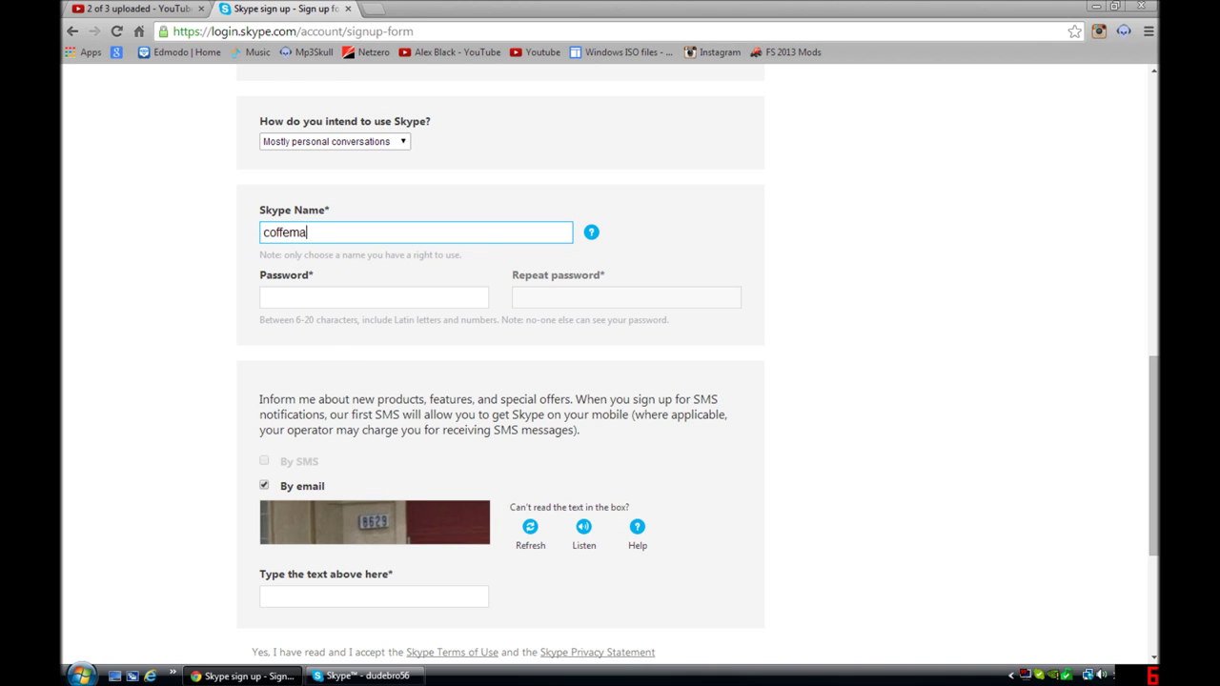
type("coffema")
key("BackSpace")
key("BackSpace")
key("Menu")
key("Escape")
type("man")
key("BackSpace")
key("BackSpace")
type("eman59")
scroll(301, 139, "up", 7)
scroll(307, 141, "down", 3)
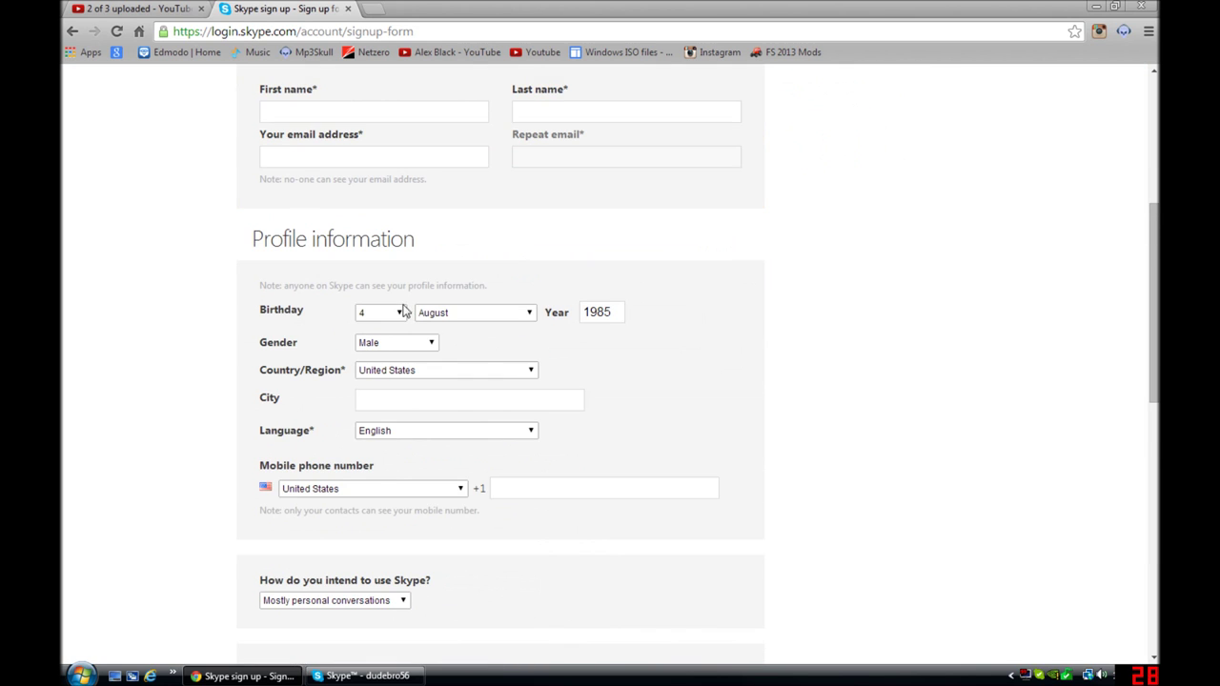
scroll(441, 430, "down", 4)
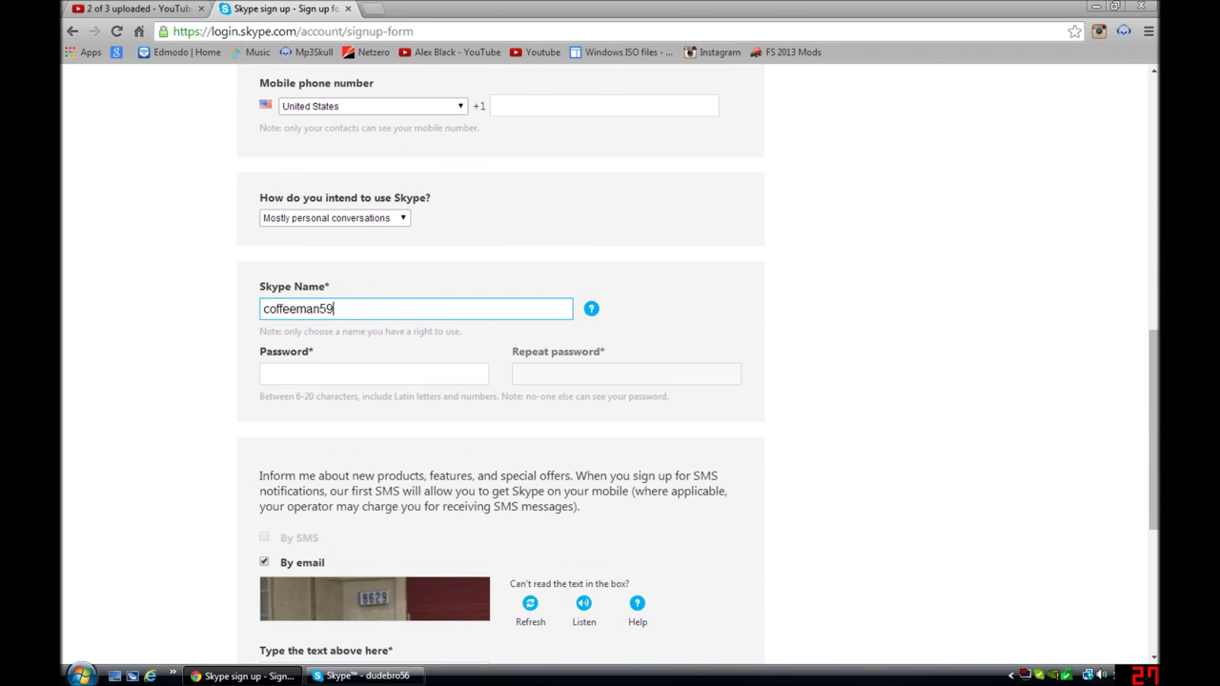
scroll(423, 437, "down", 2)
left_click(372, 517)
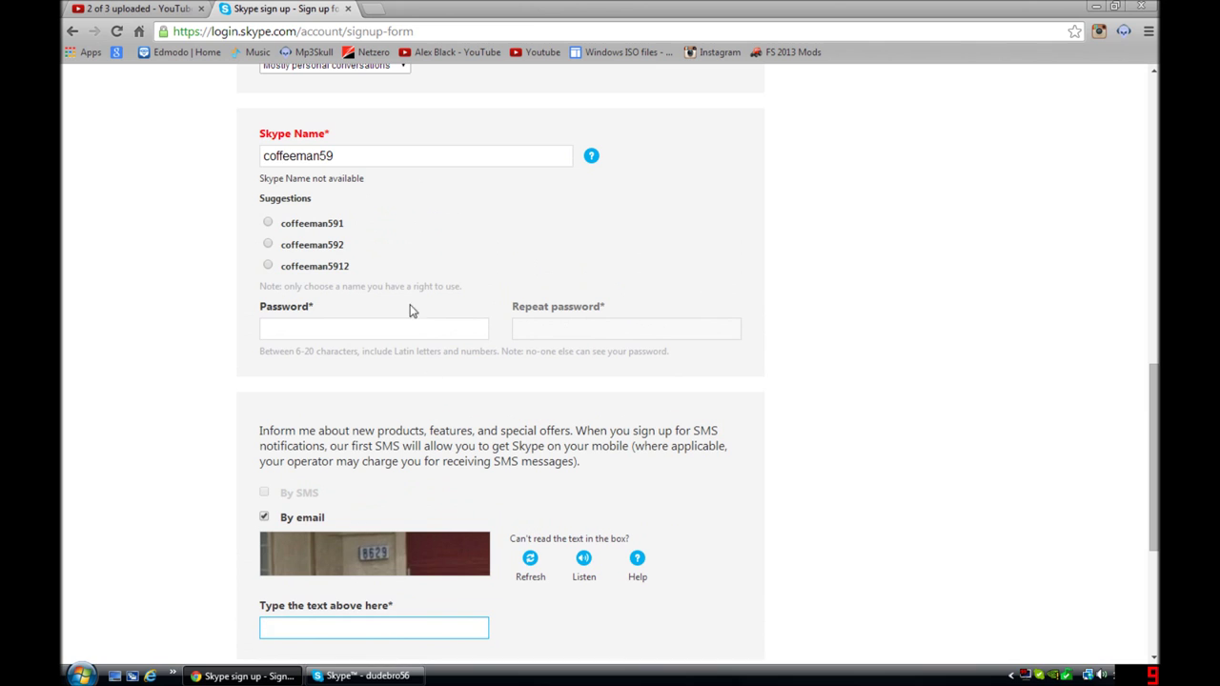
Step: Append a 1 to the unavailable name, making it coffeeman591
scroll(364, 200, "up", 2)
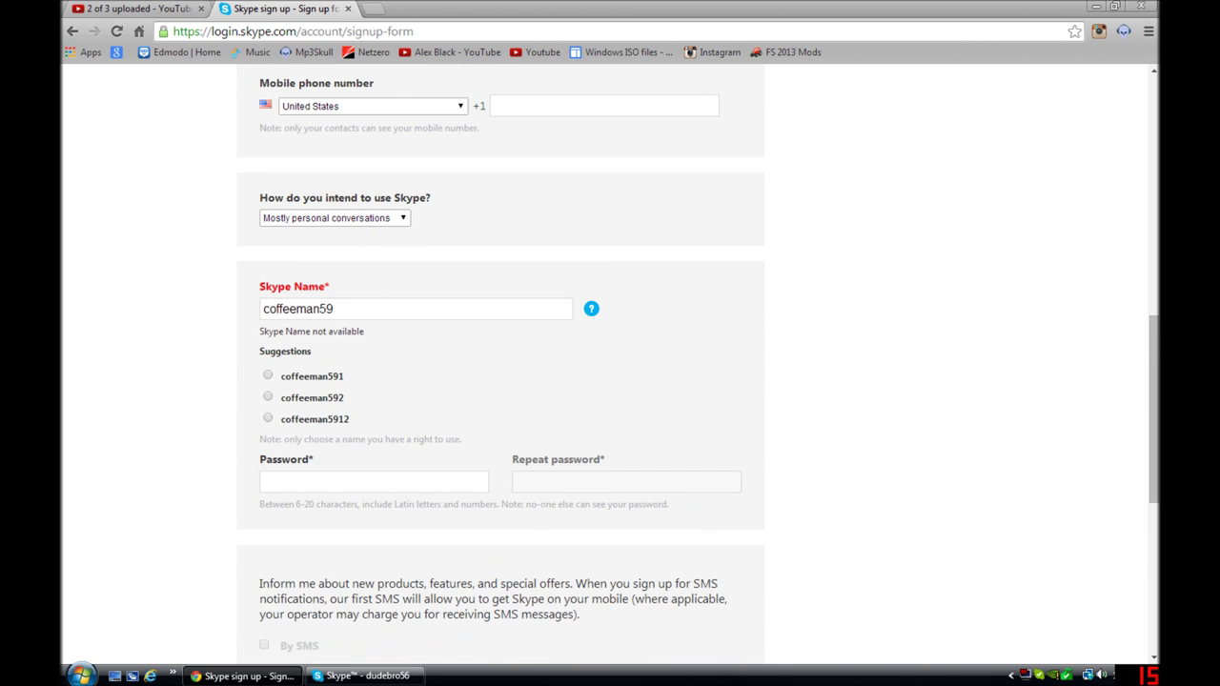
left_click_drag(336, 309, 61, 301)
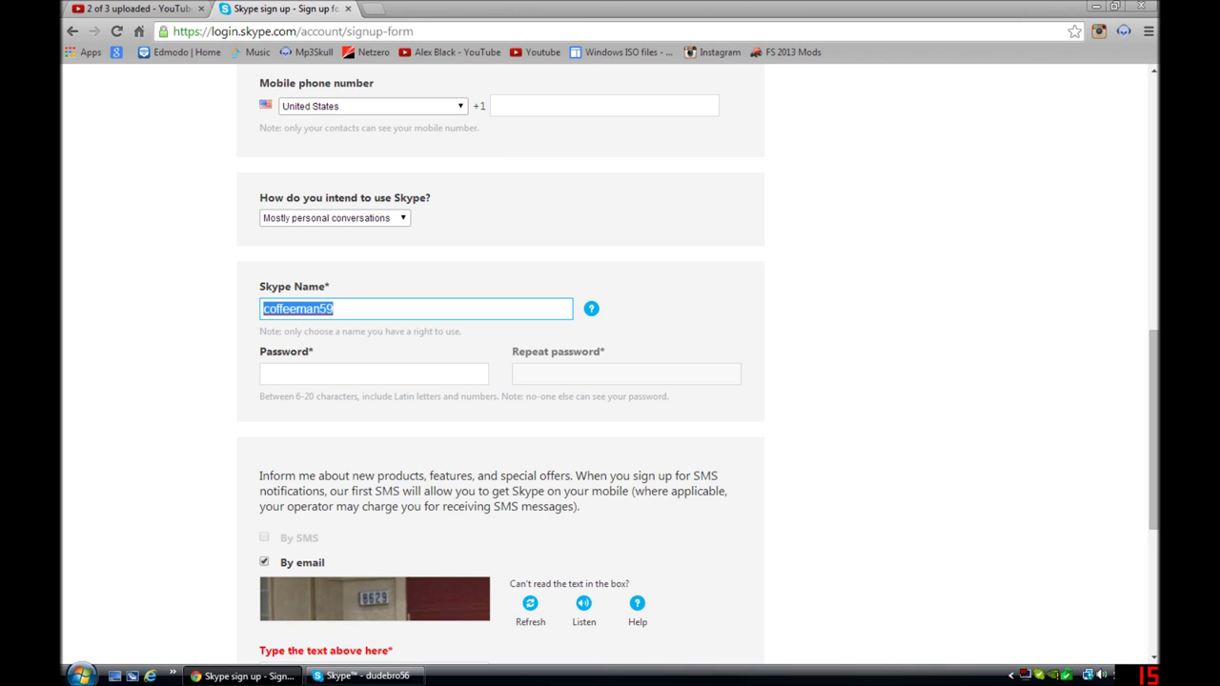
key("End")
type("1")
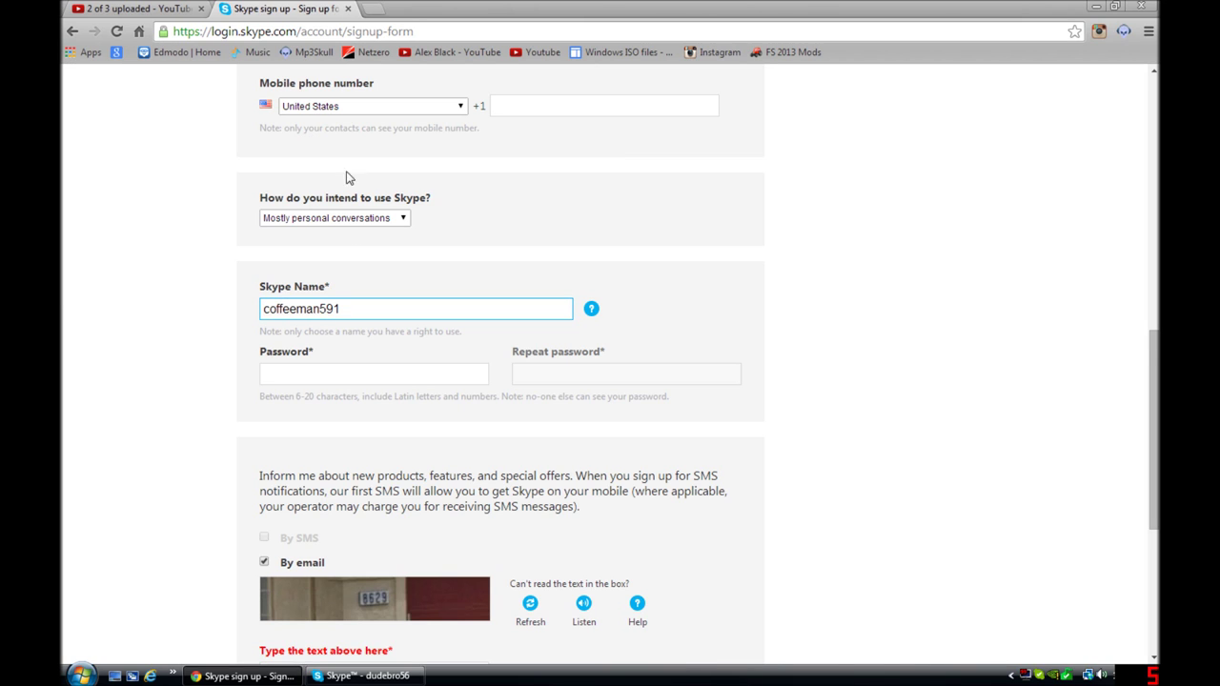
scroll(452, 284, "down", 3)
scroll(453, 285, "up", 2)
Step: Enter the account password in the Password and Repeat password fields
left_click(428, 219)
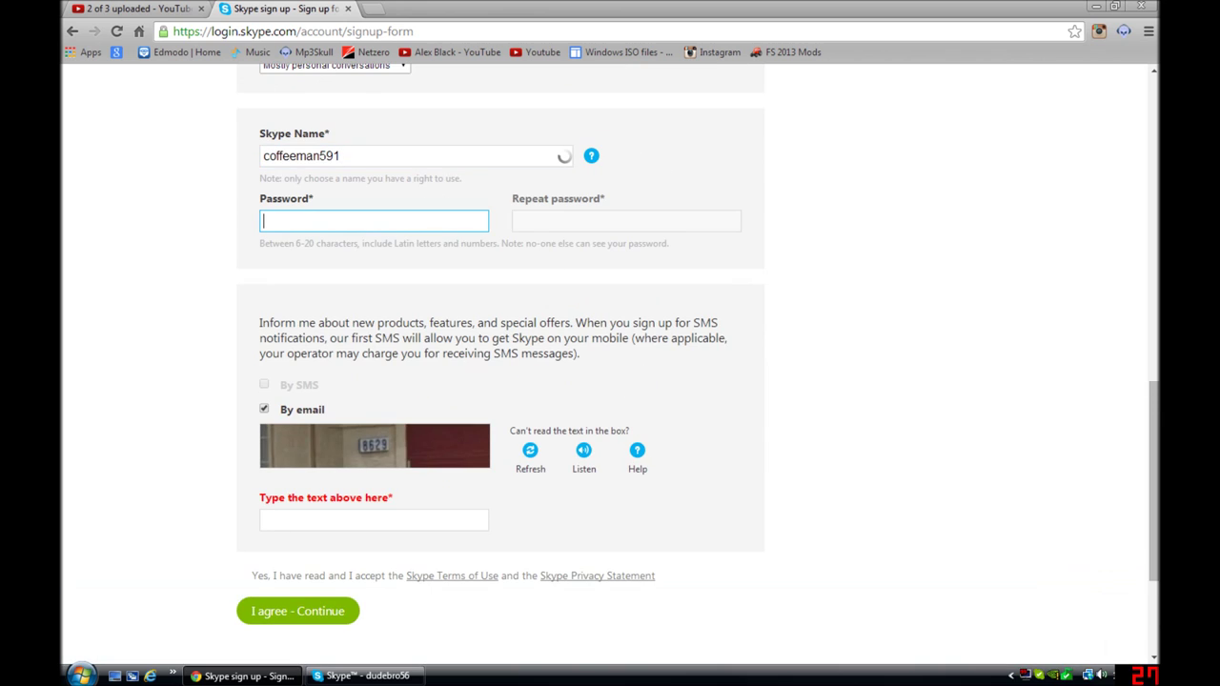
type("••")
type("••")
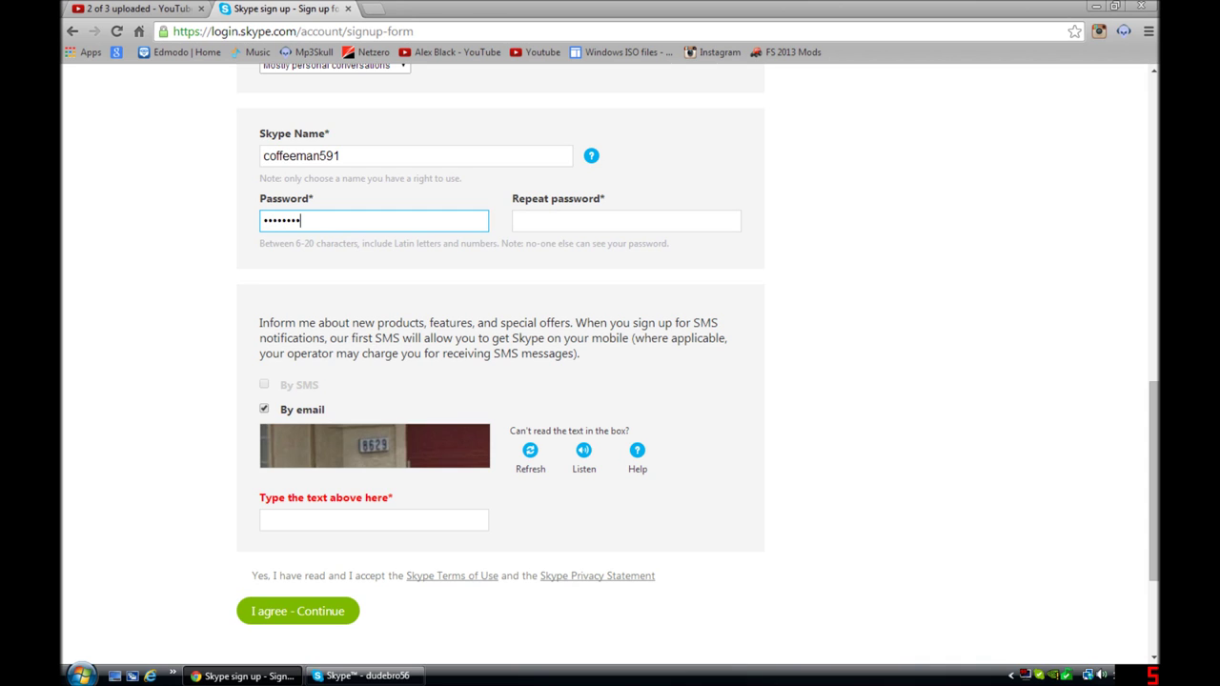
left_click(626, 220)
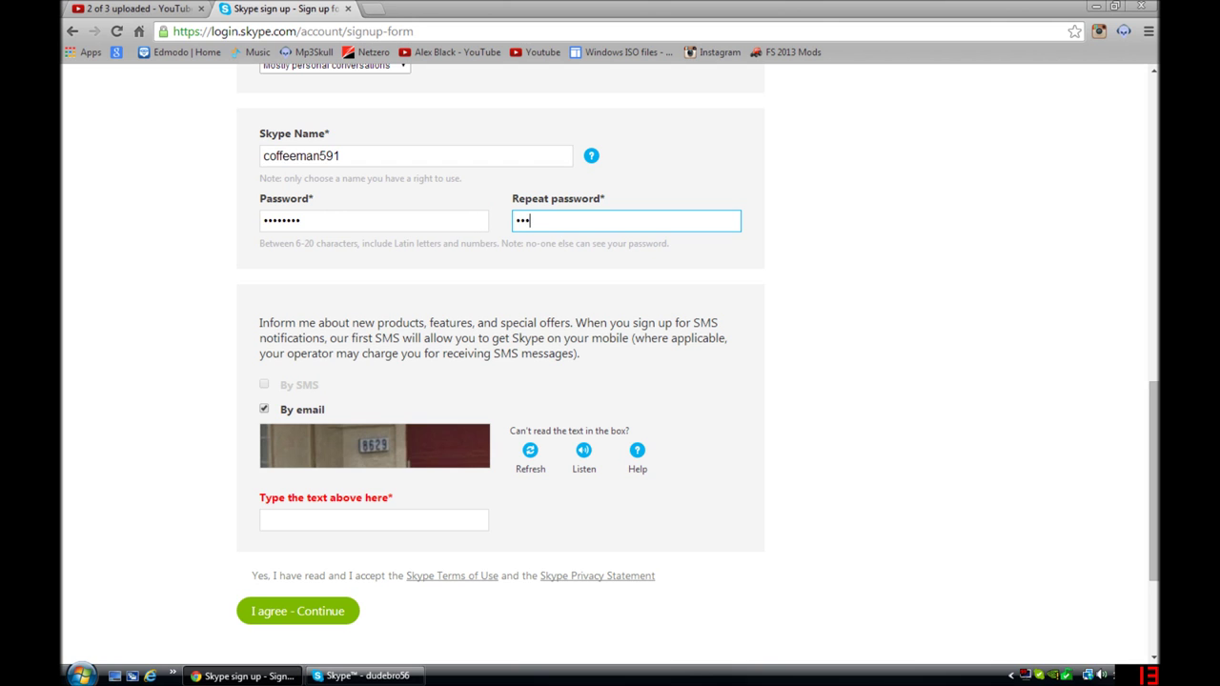
Step: Type captcha code 8629 and submit the form with I agree - Continue
scroll(333, 346, "down", 2)
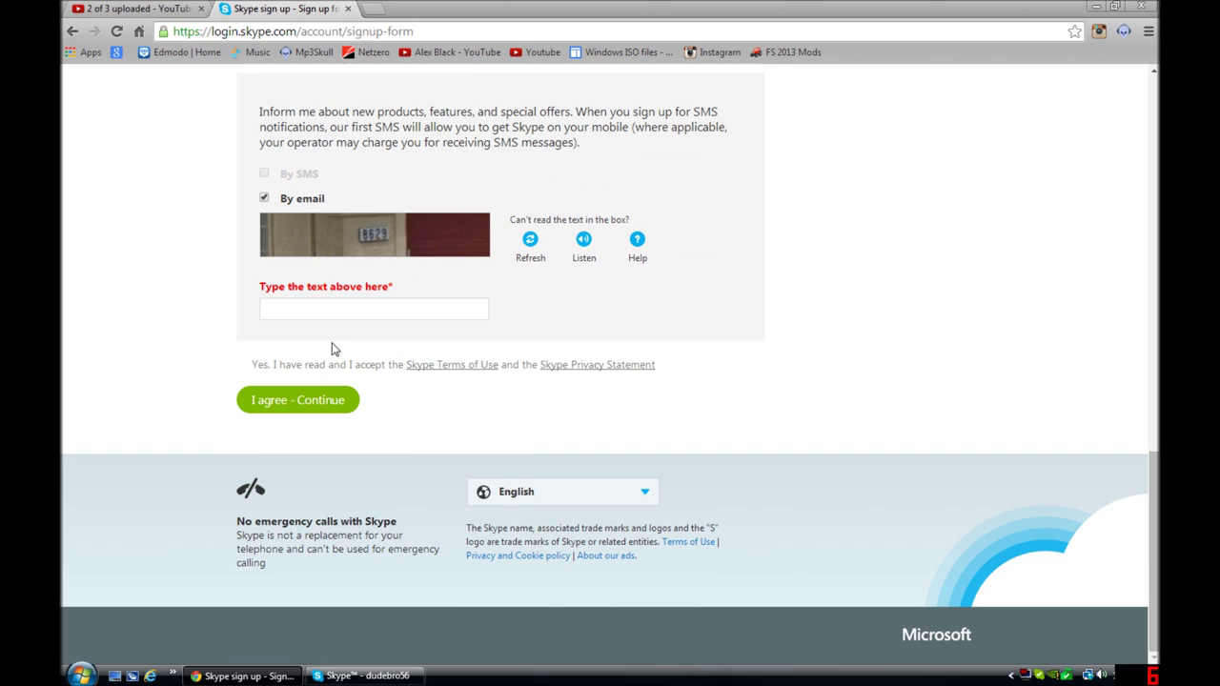
left_click(331, 309)
type("8629")
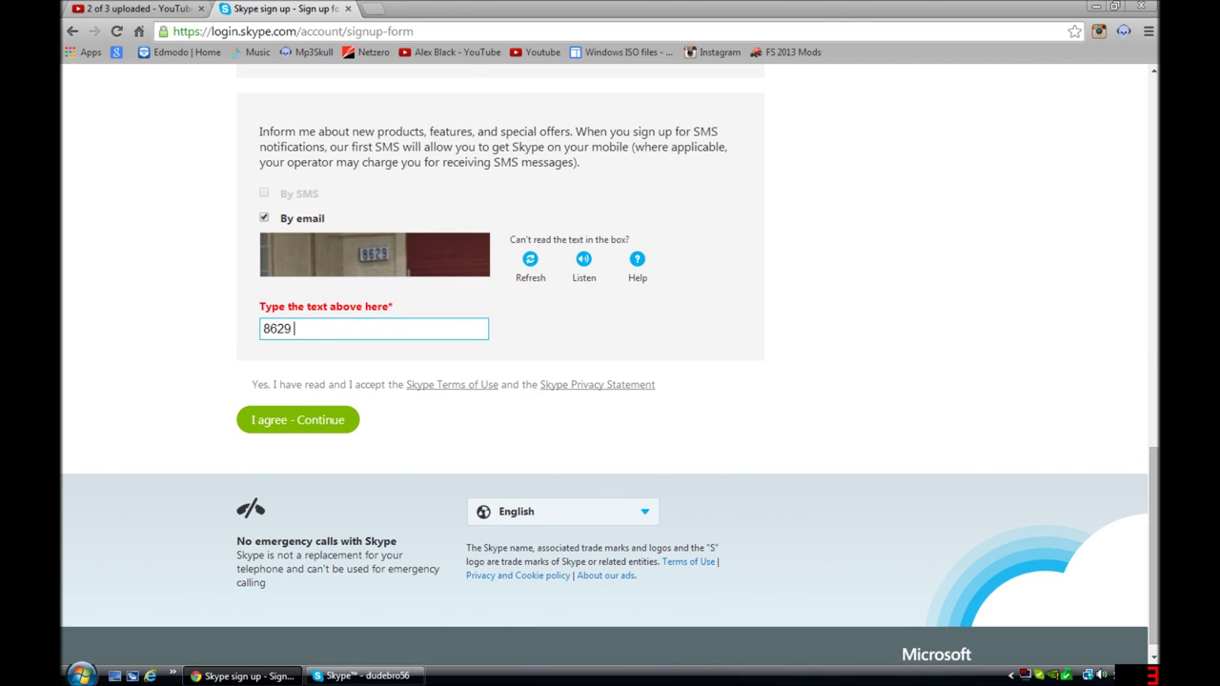
right_click(333, 315)
scroll(190, 324, "up", 3)
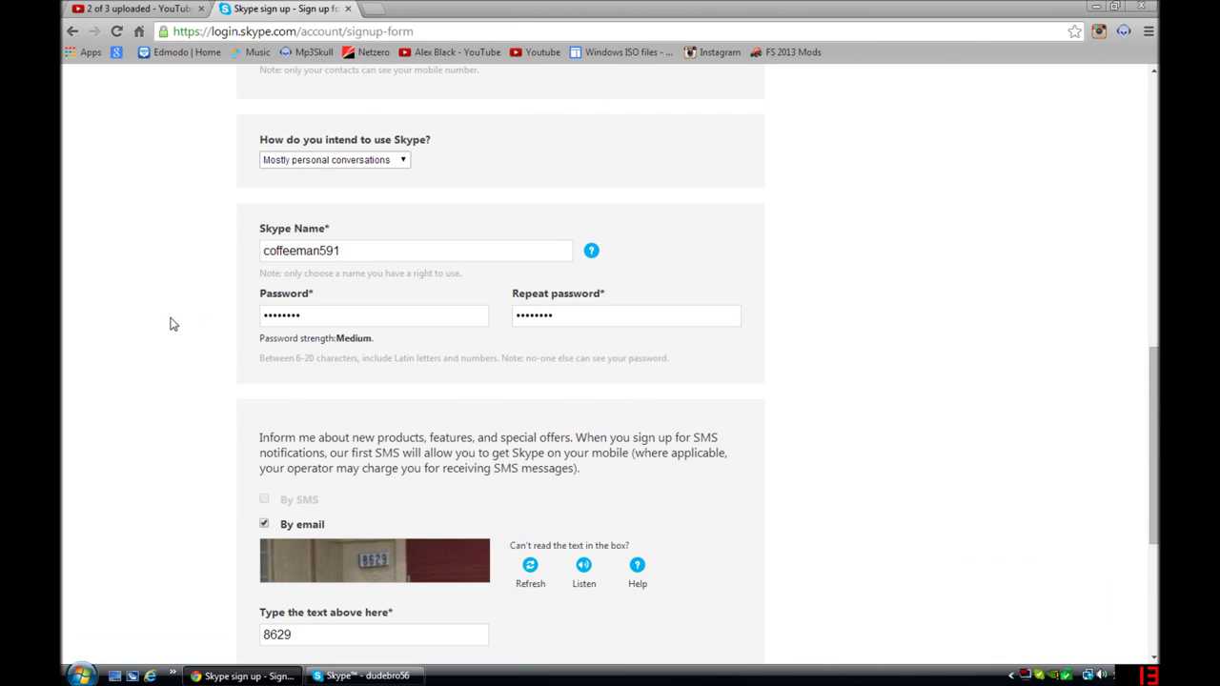
scroll(171, 359, "down", 2)
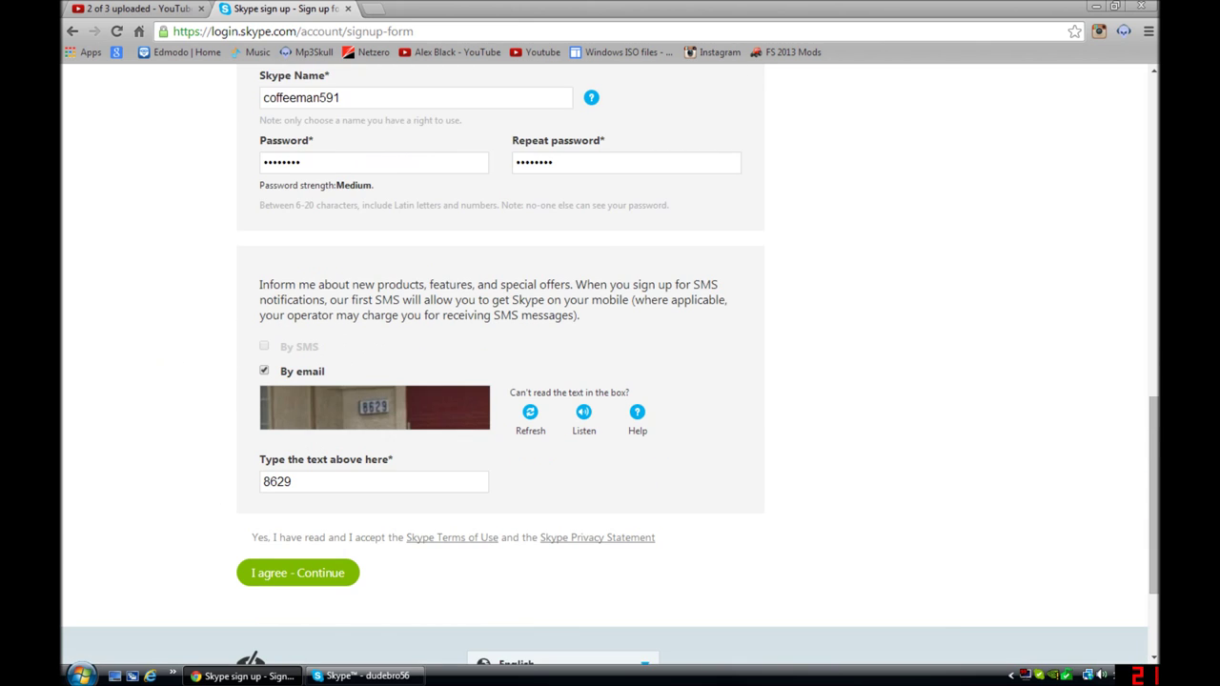
scroll(290, 429, "down", 2)
left_click(298, 401)
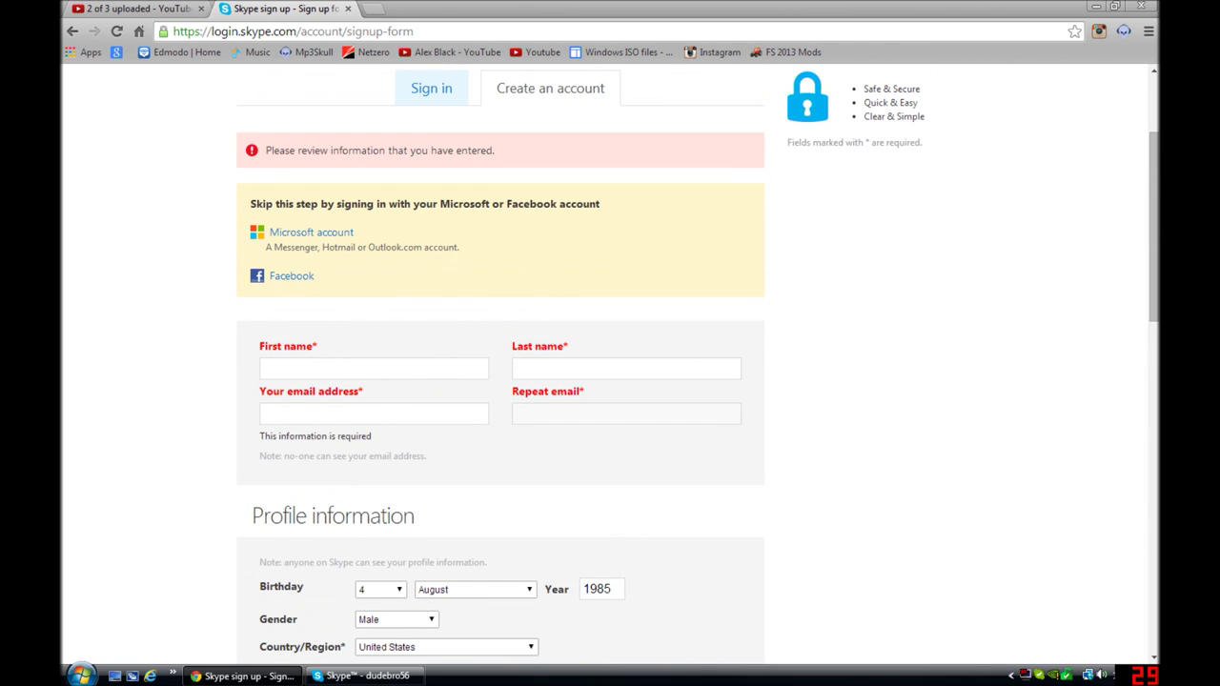
Step: Fill in the first name, last name, and the e-mail address
left_click(386, 369)
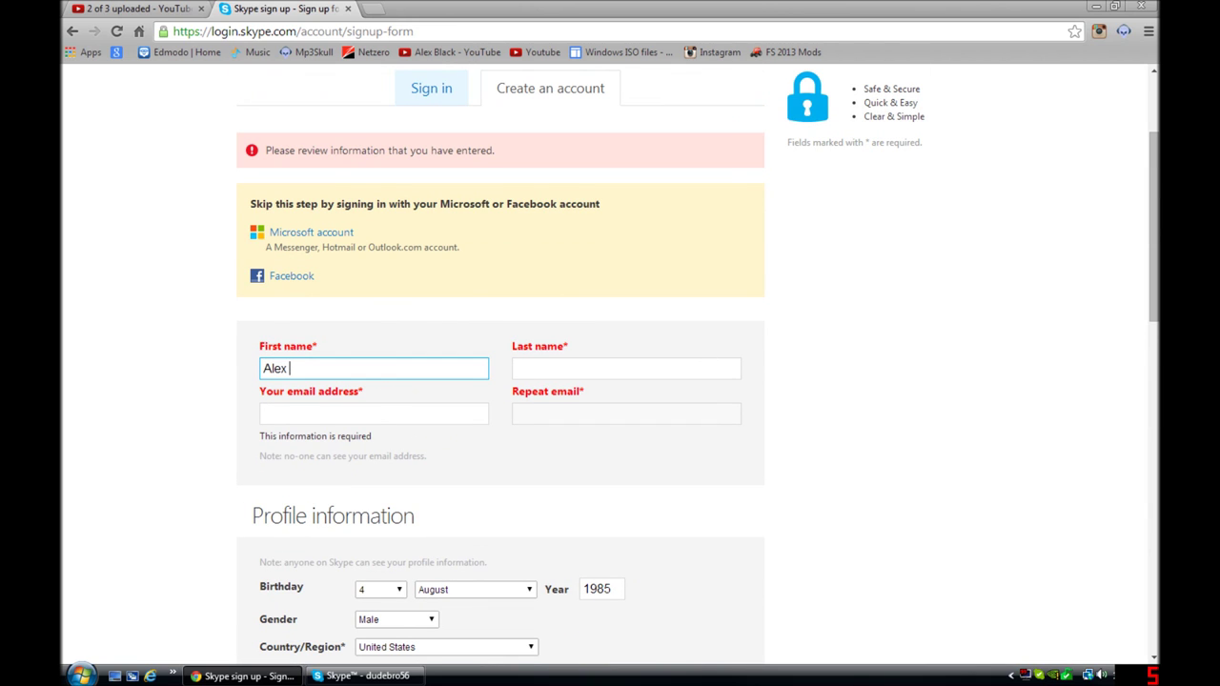
left_click(626, 367)
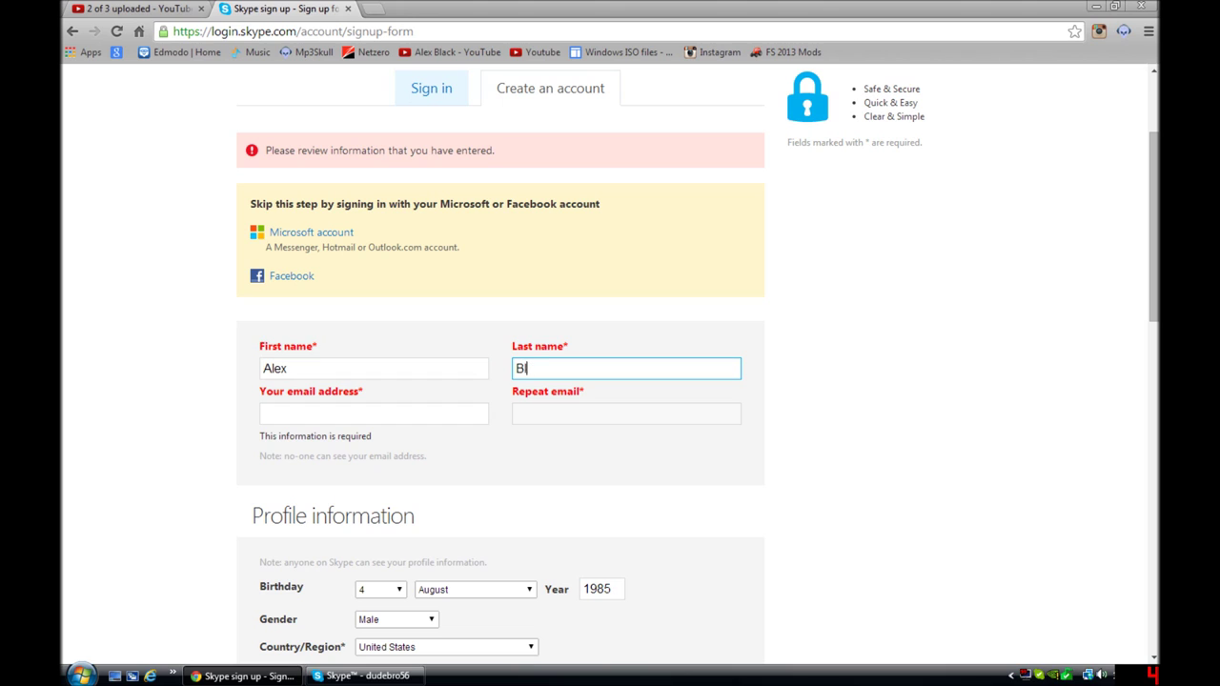
key("Tab")
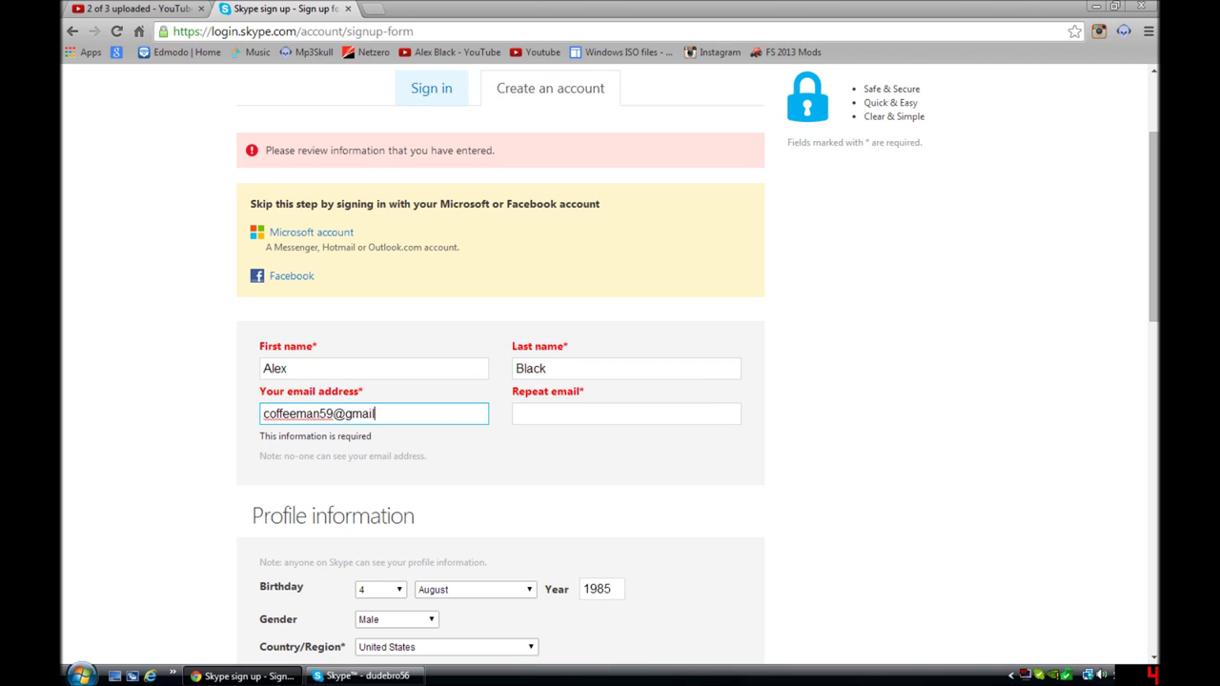
Step: Repeat the e-mail address and resubmit the form with I agree - Continue
key("Tab")
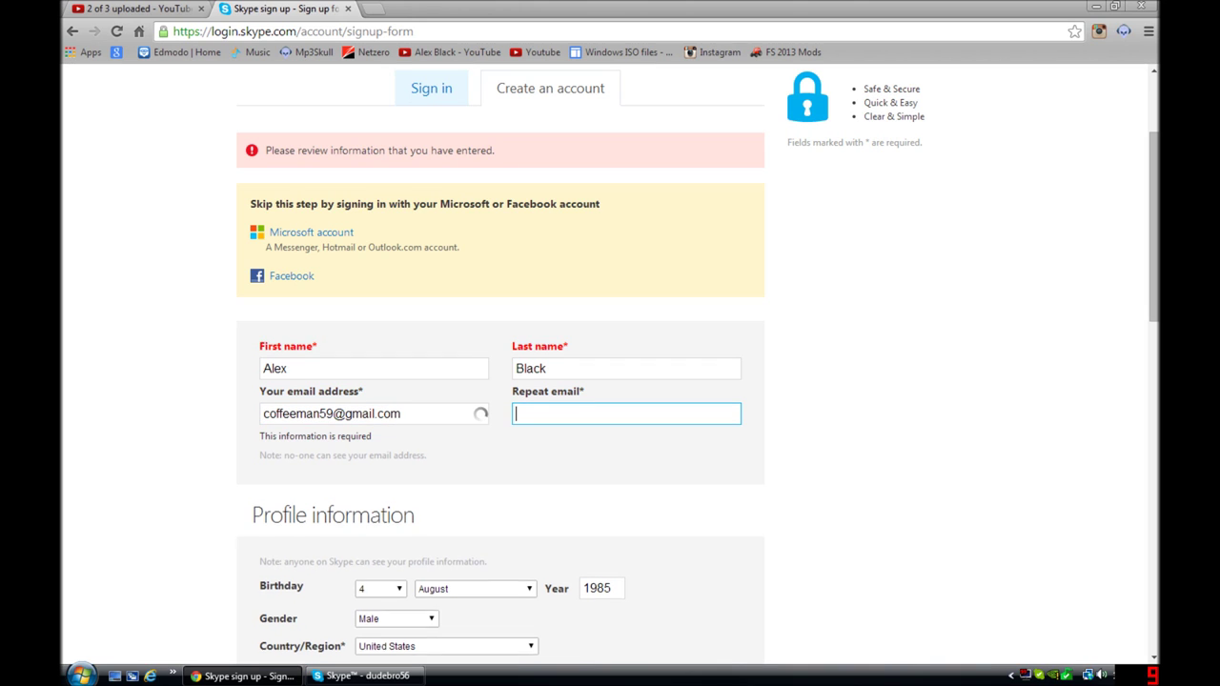
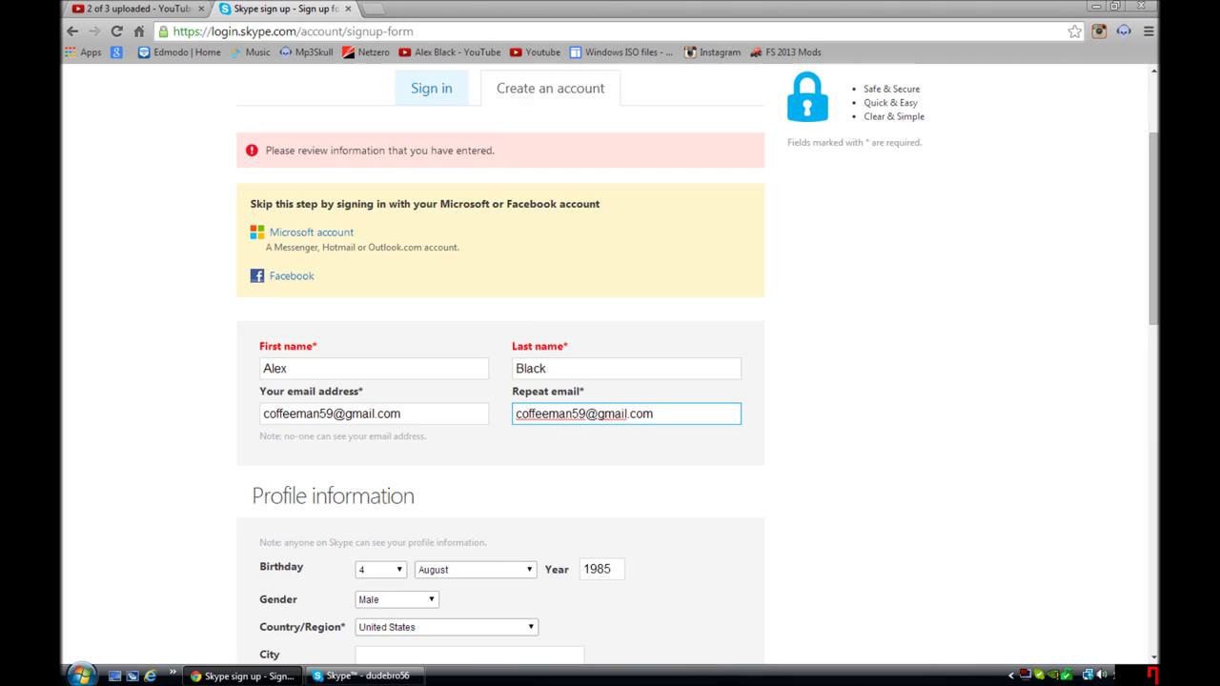
scroll(406, 378, "down", 10)
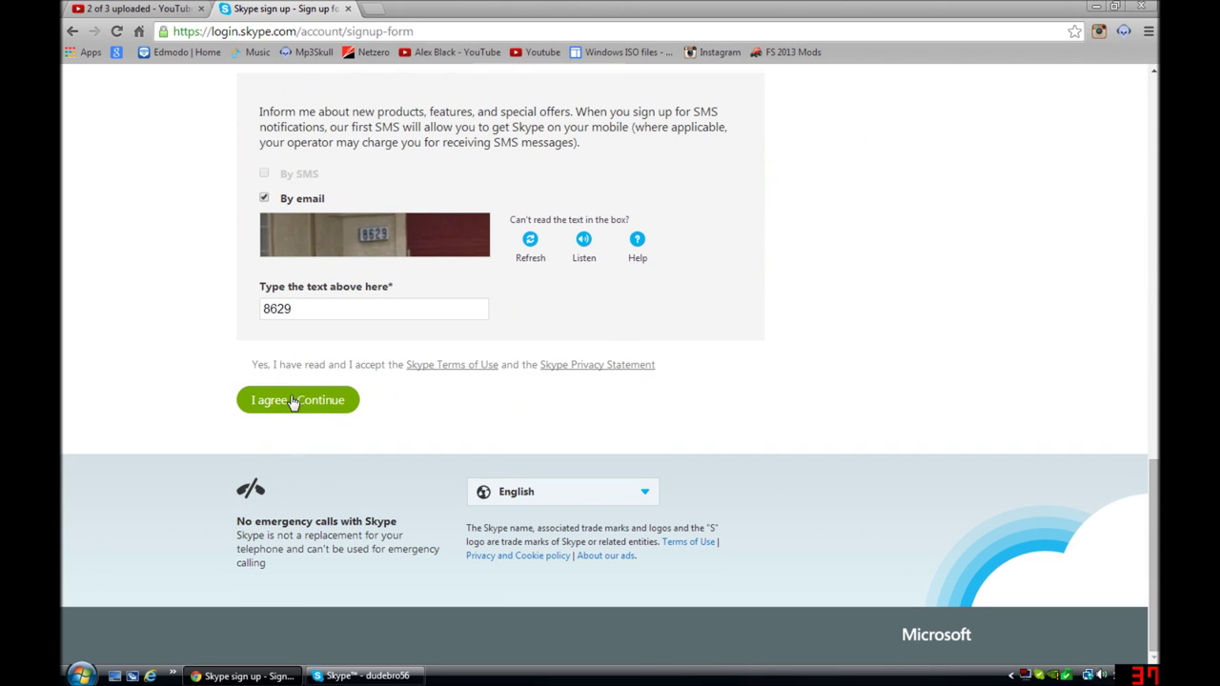
left_click(293, 401)
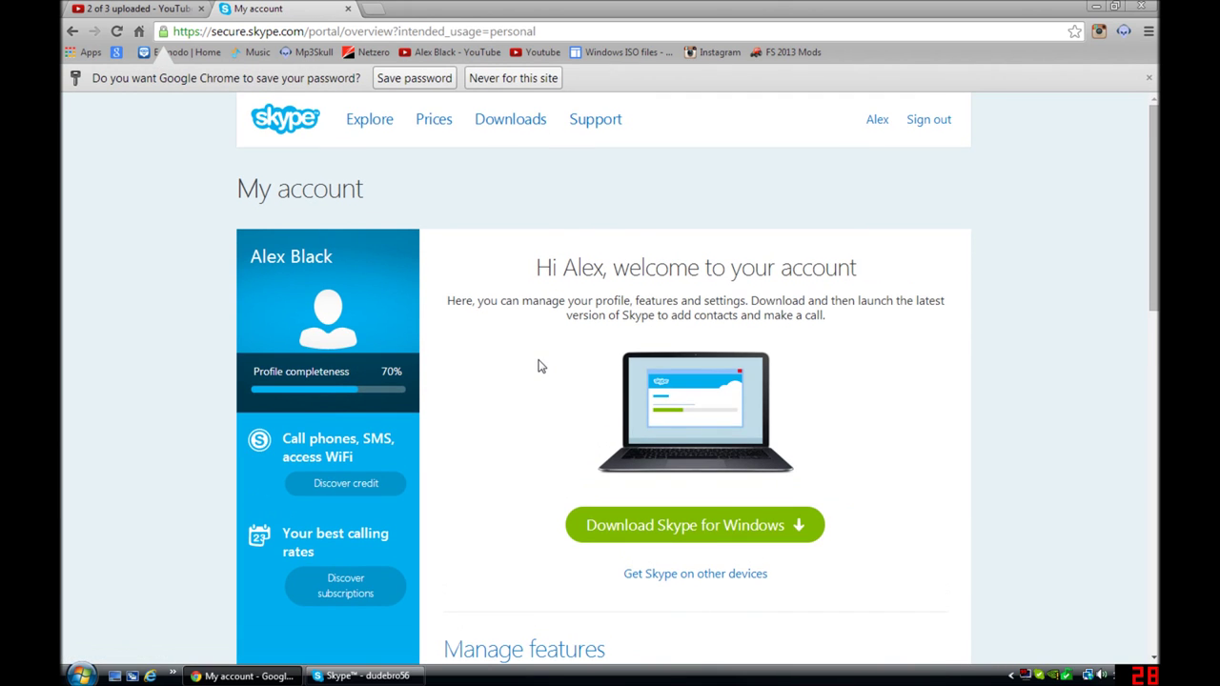
scroll(539, 366, "down", 2)
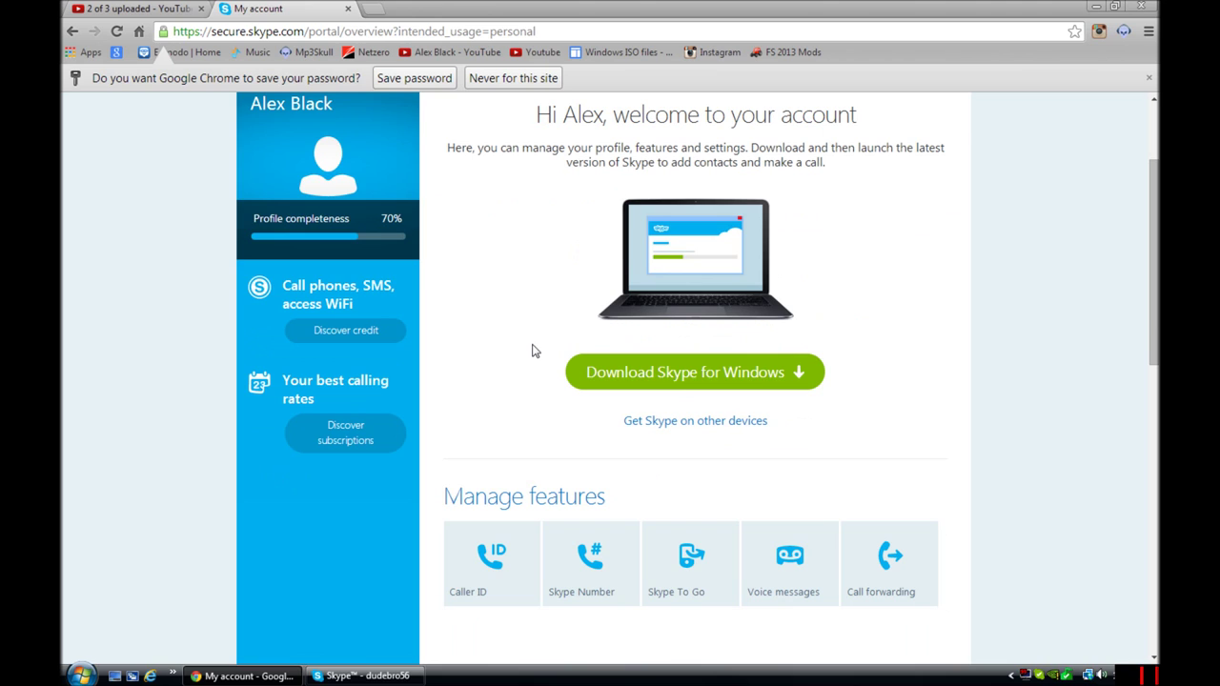
scroll(544, 338, "up", 1)
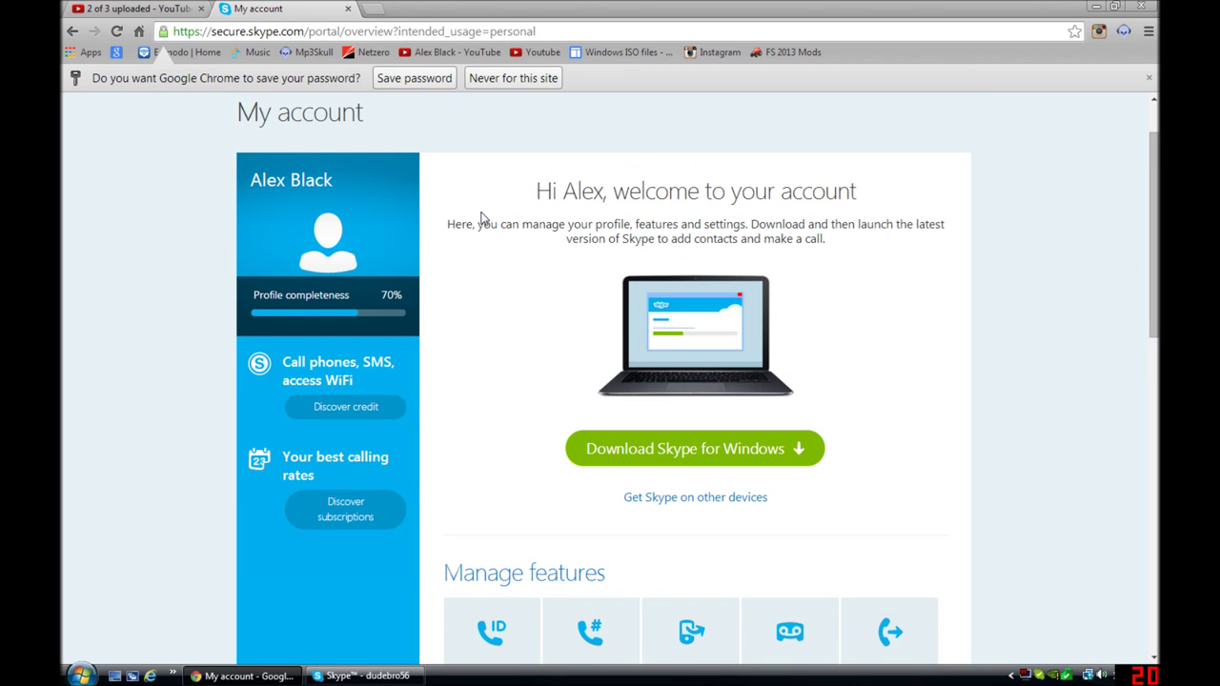
scroll(457, 233, "down", 6)
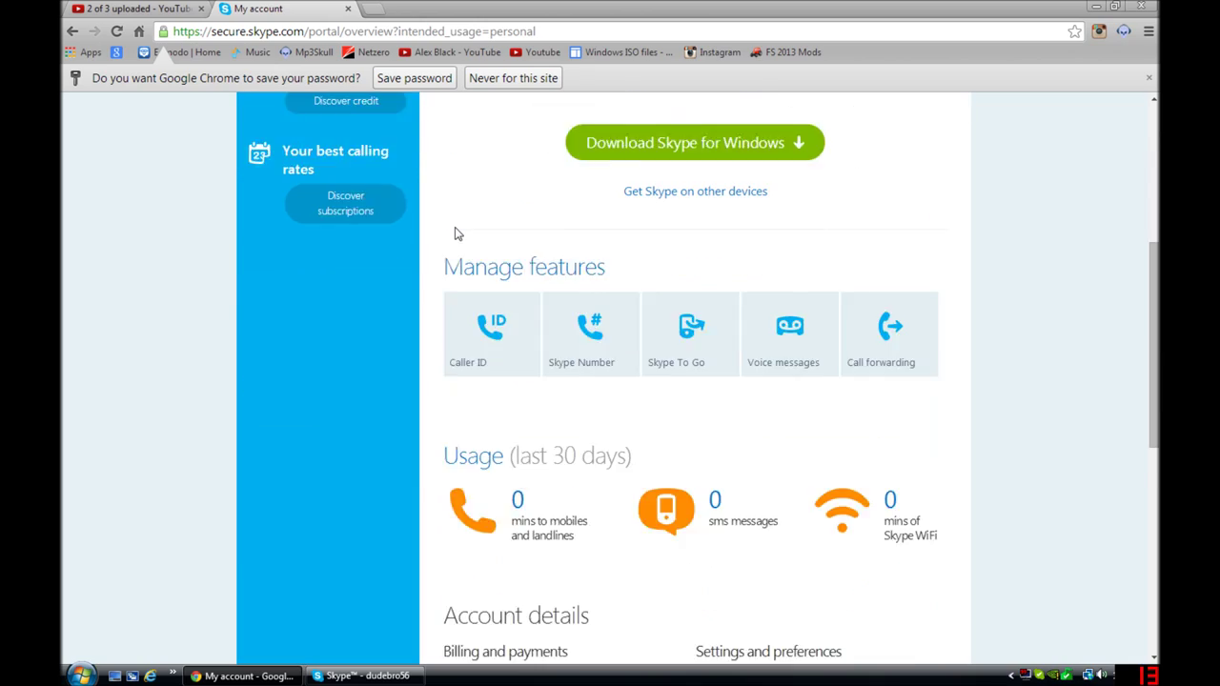
left_click(1096, 6)
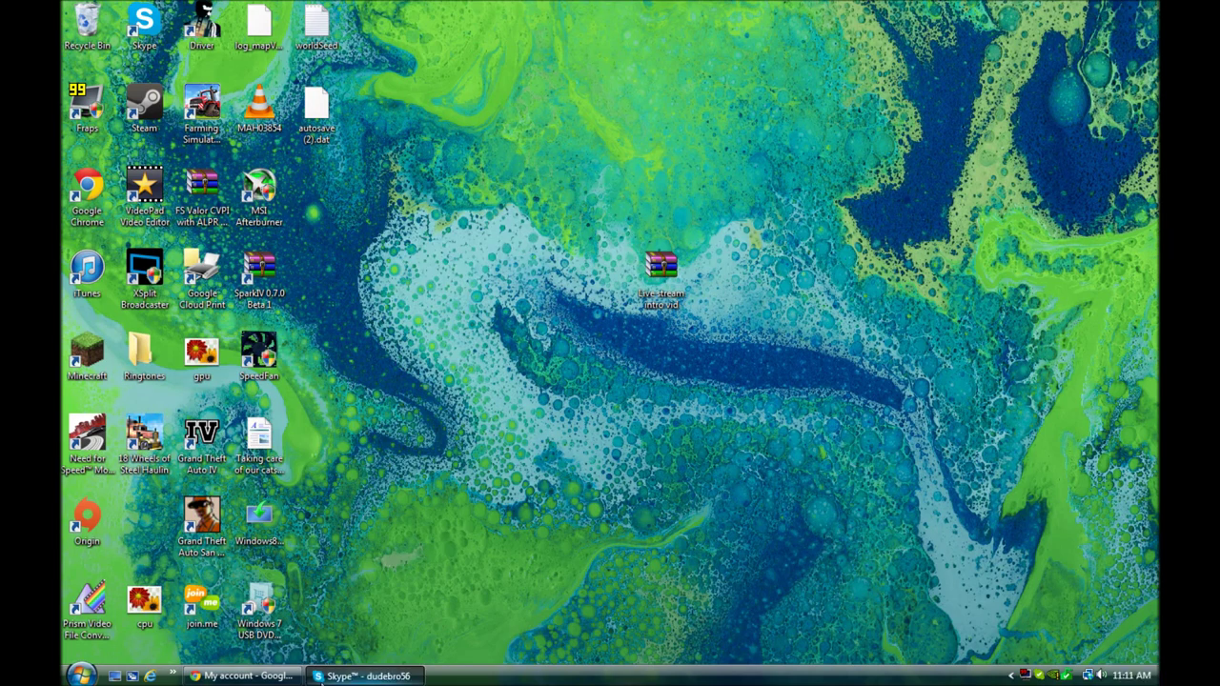
left_click(362, 674)
left_click(362, 675)
left_click(281, 675)
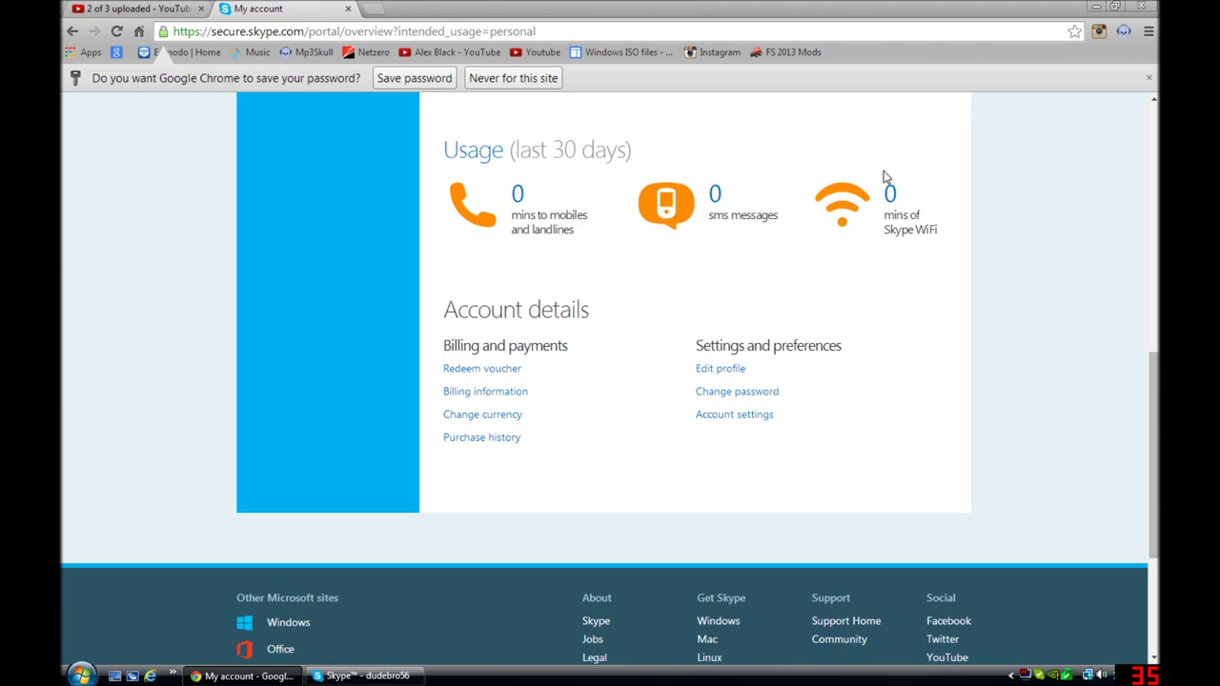
scroll(713, 303, "up", 3)
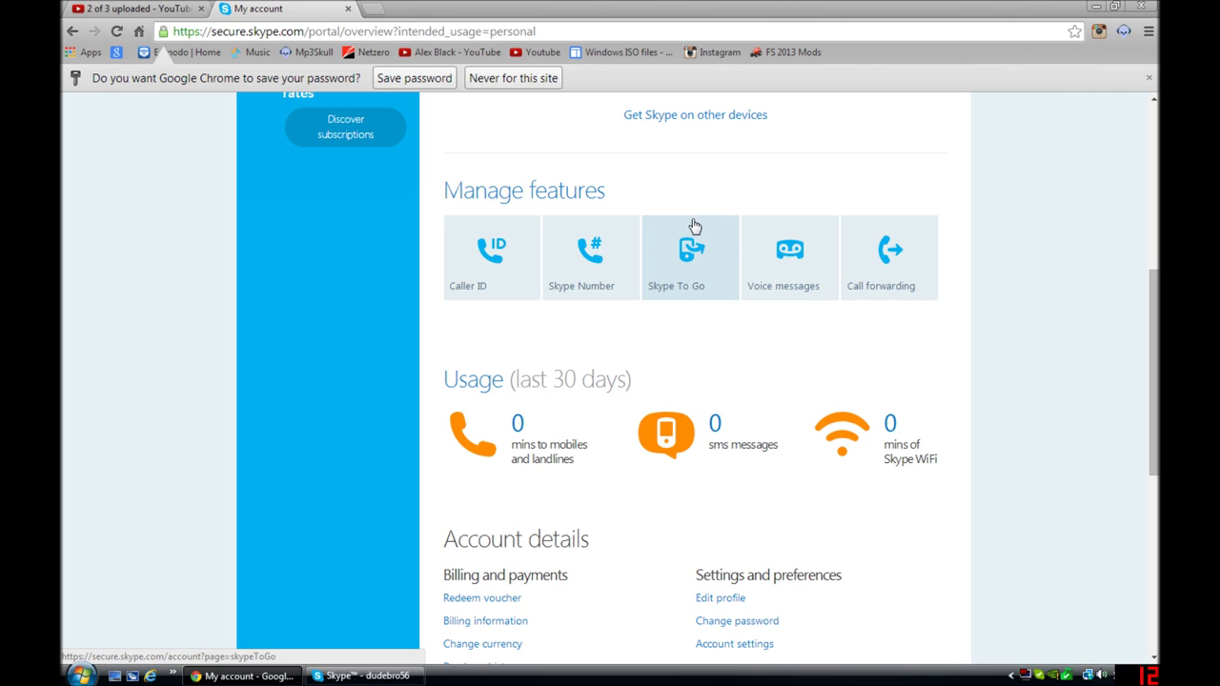
scroll(1134, 191, "up", 1)
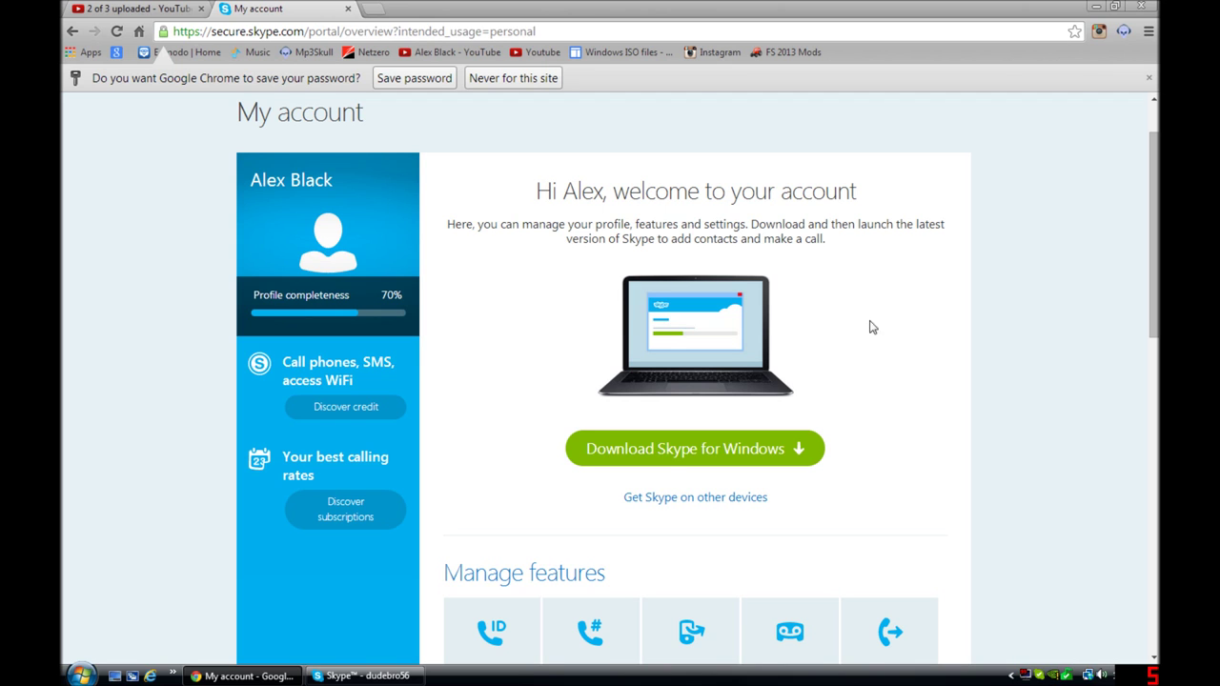
Step: Run a 'skype for android' search from a new browser tab
right_click(827, 288)
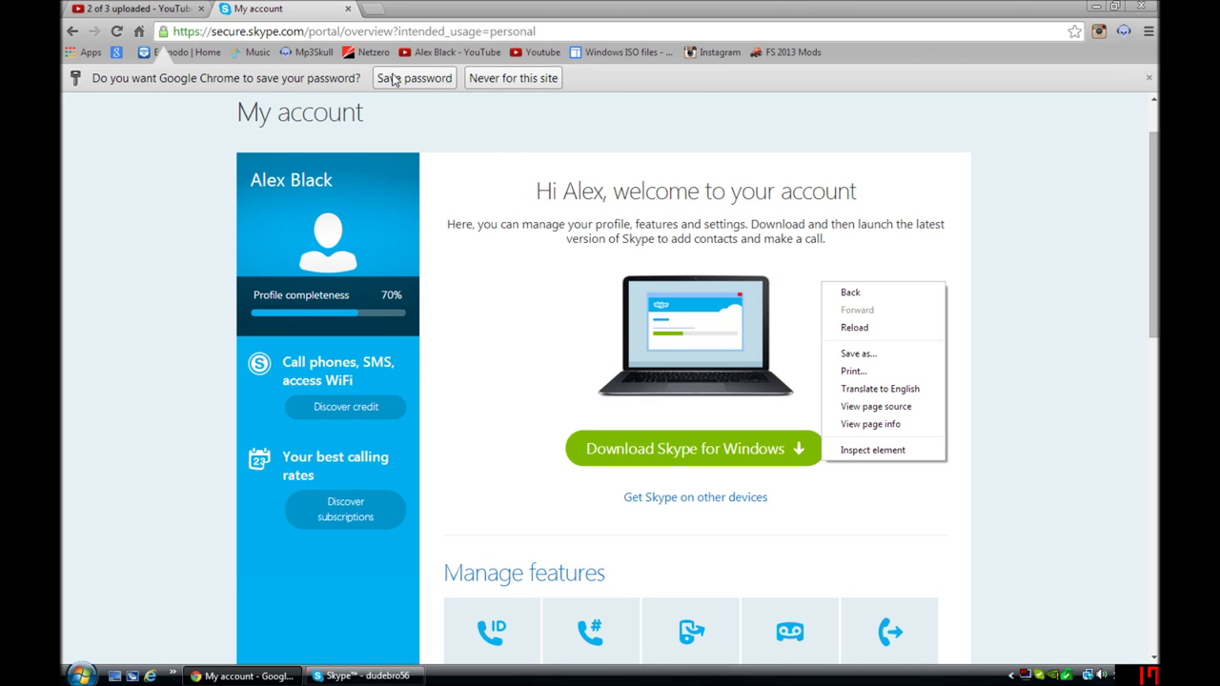
left_click(374, 8)
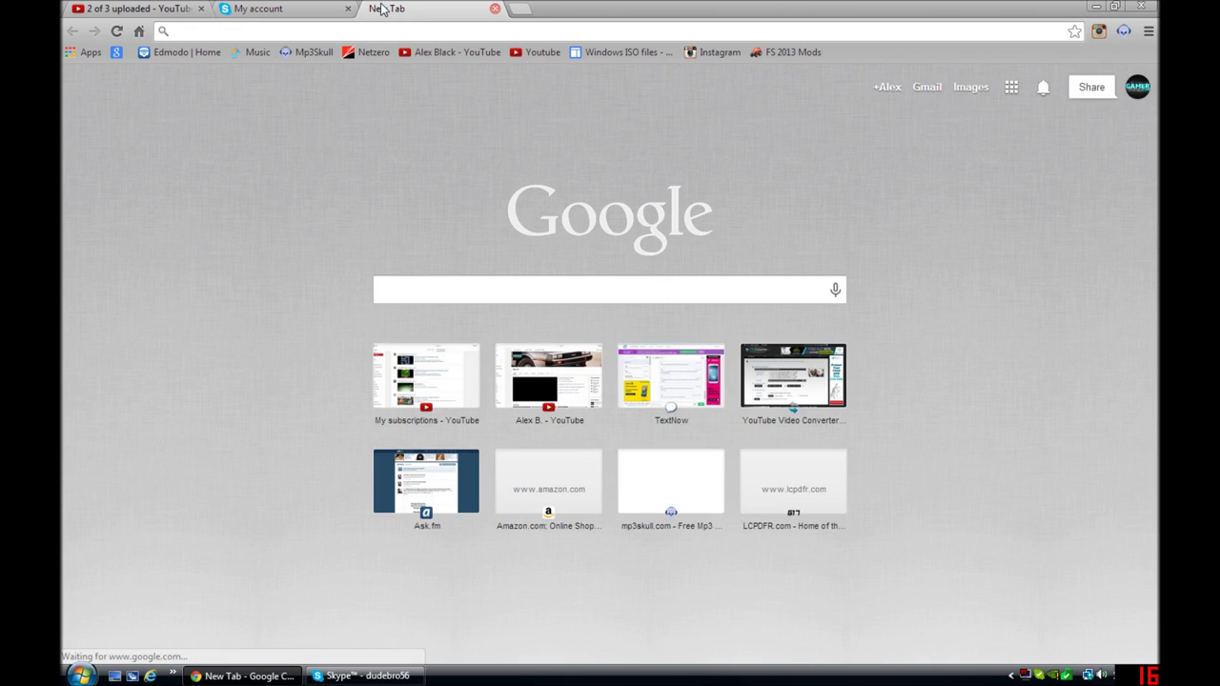
type("sy")
key("BackSpace")
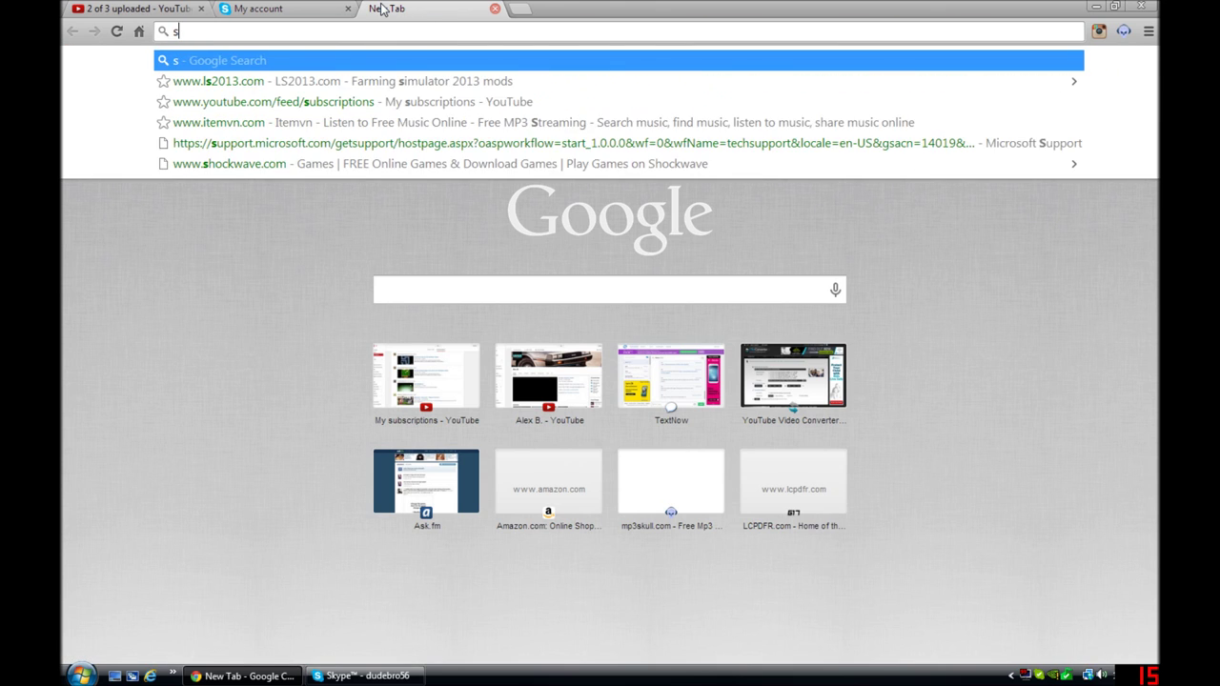
type("kype for ")
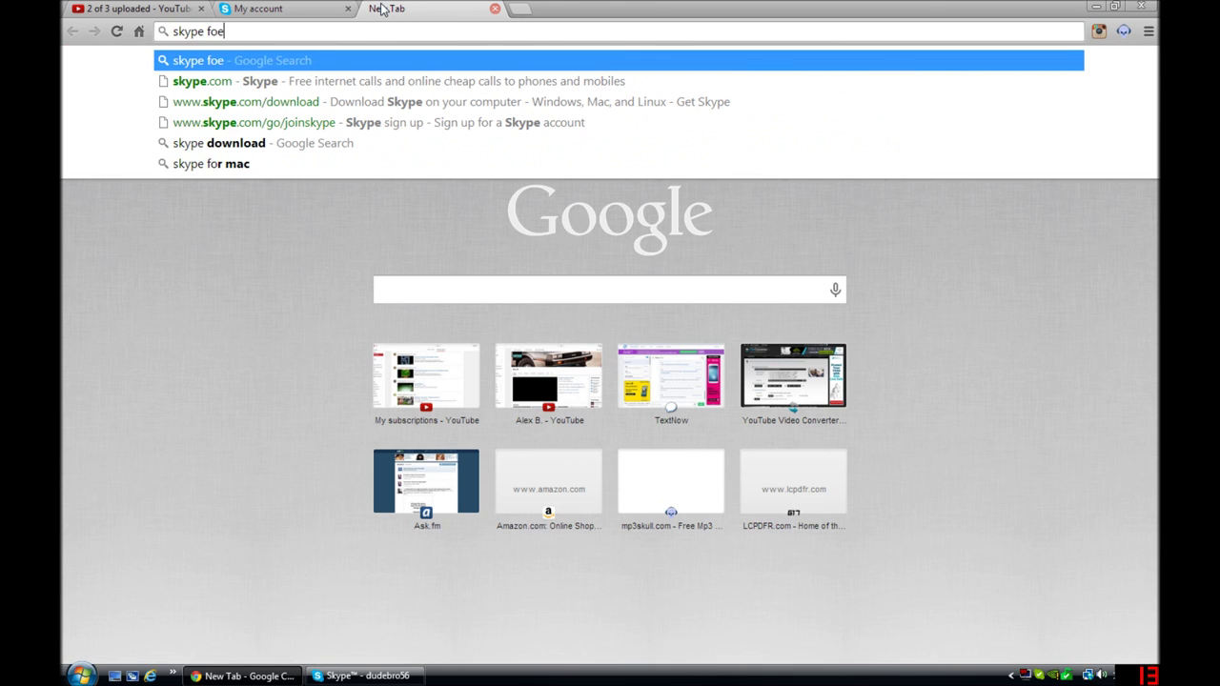
type("android")
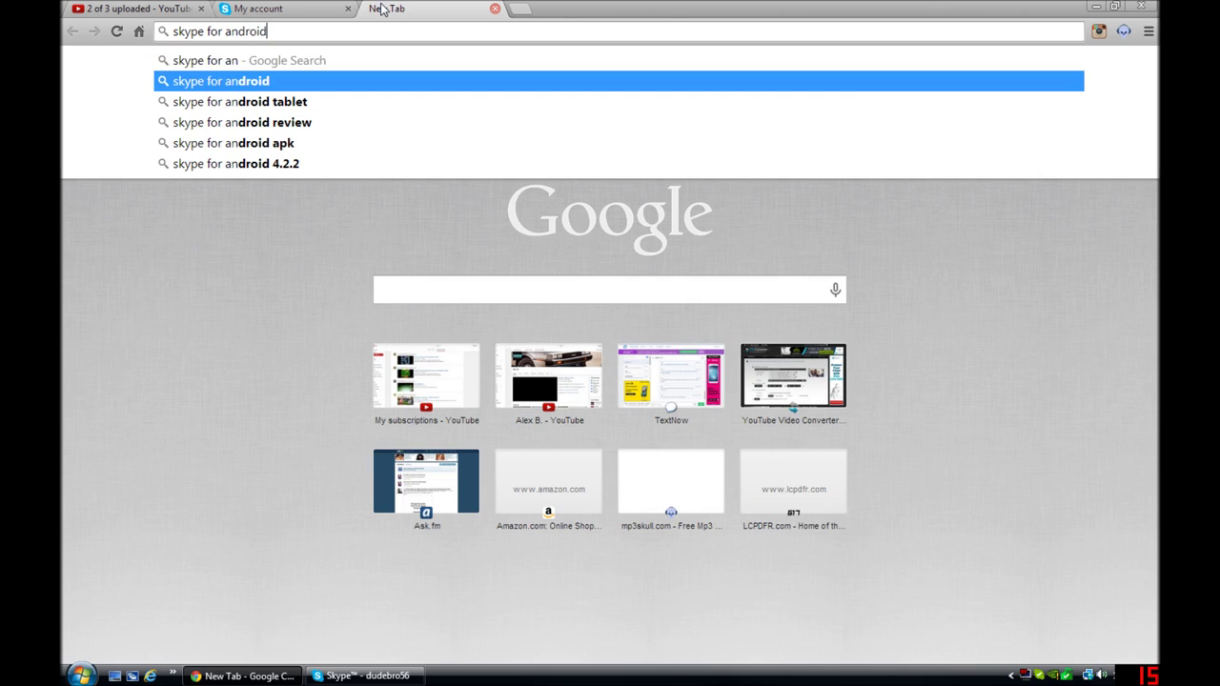
key("Return")
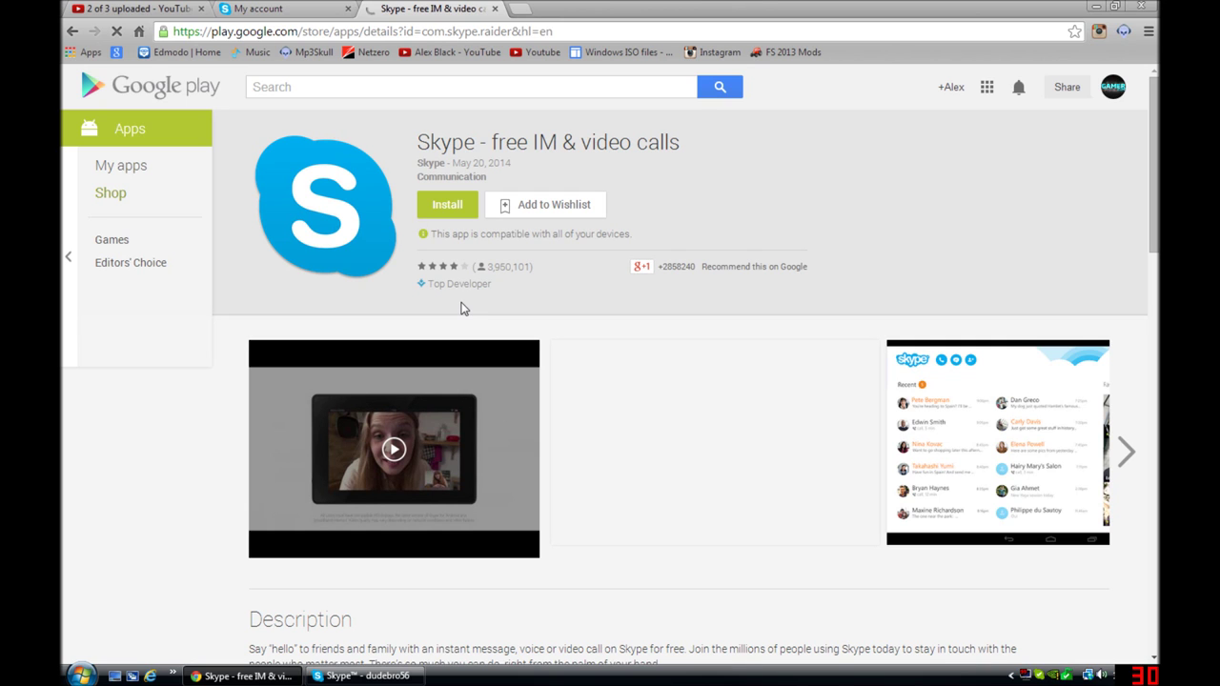
Step: Search 'skype for apple' and open the Skype for iPhone App Store result
left_click(454, 31)
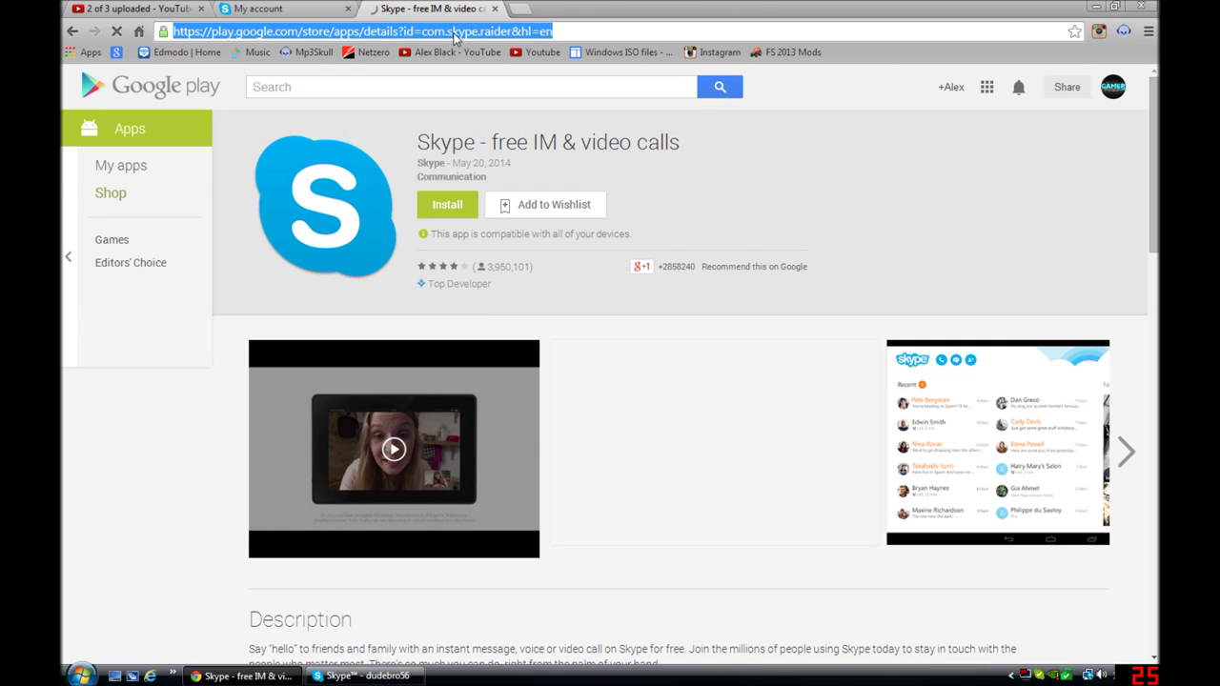
type("skype for a")
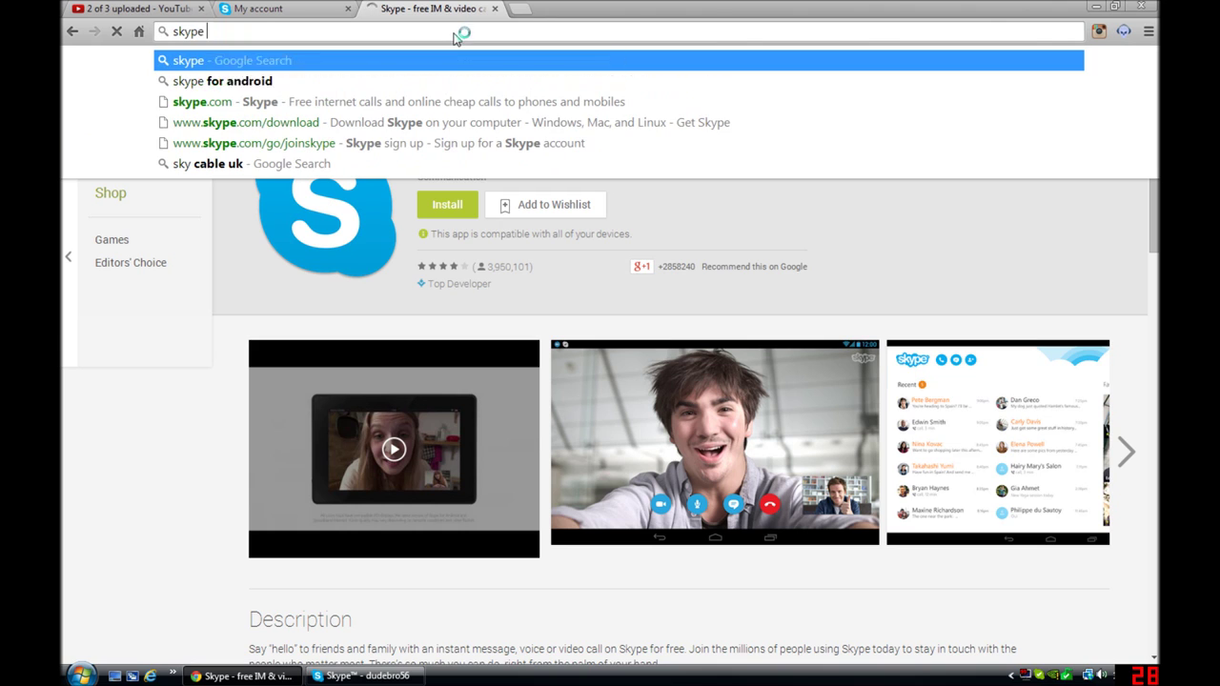
key("BackSpace")
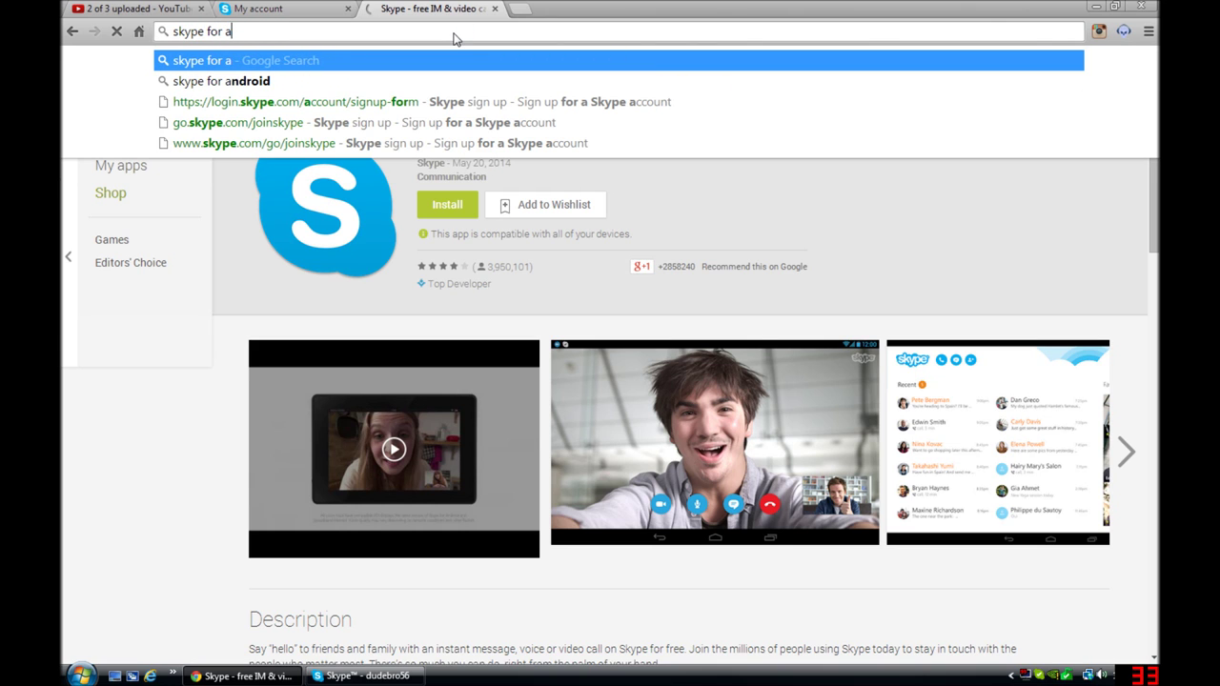
type("pple")
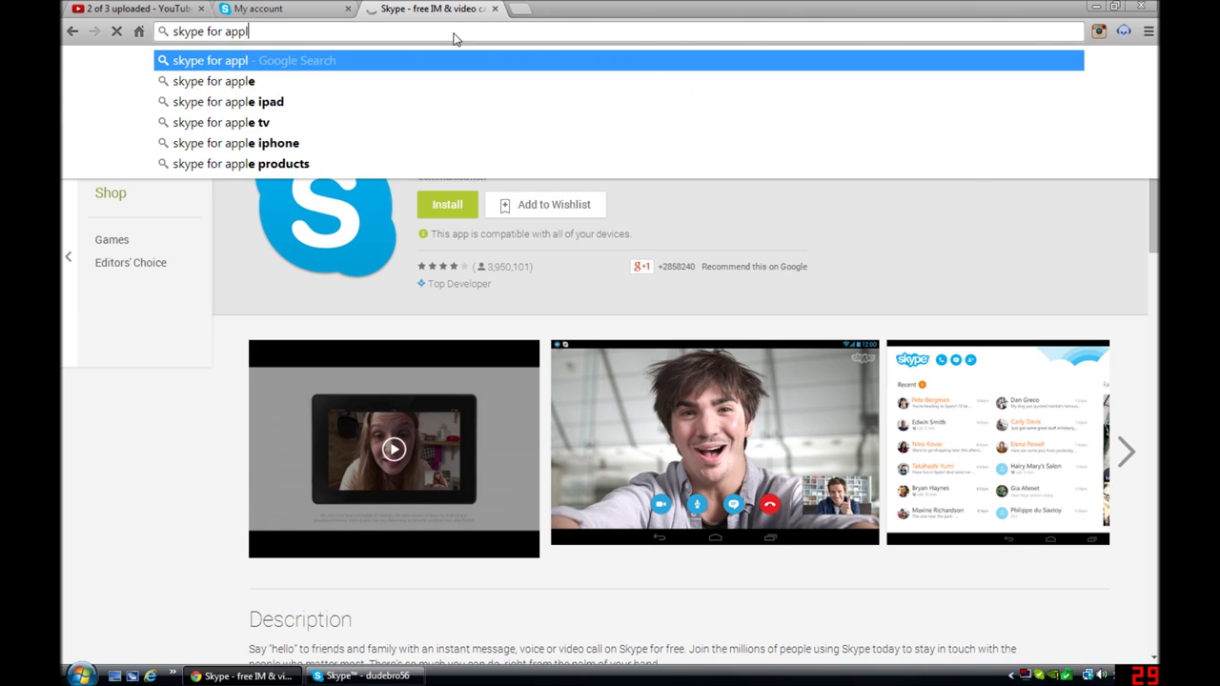
key("Return")
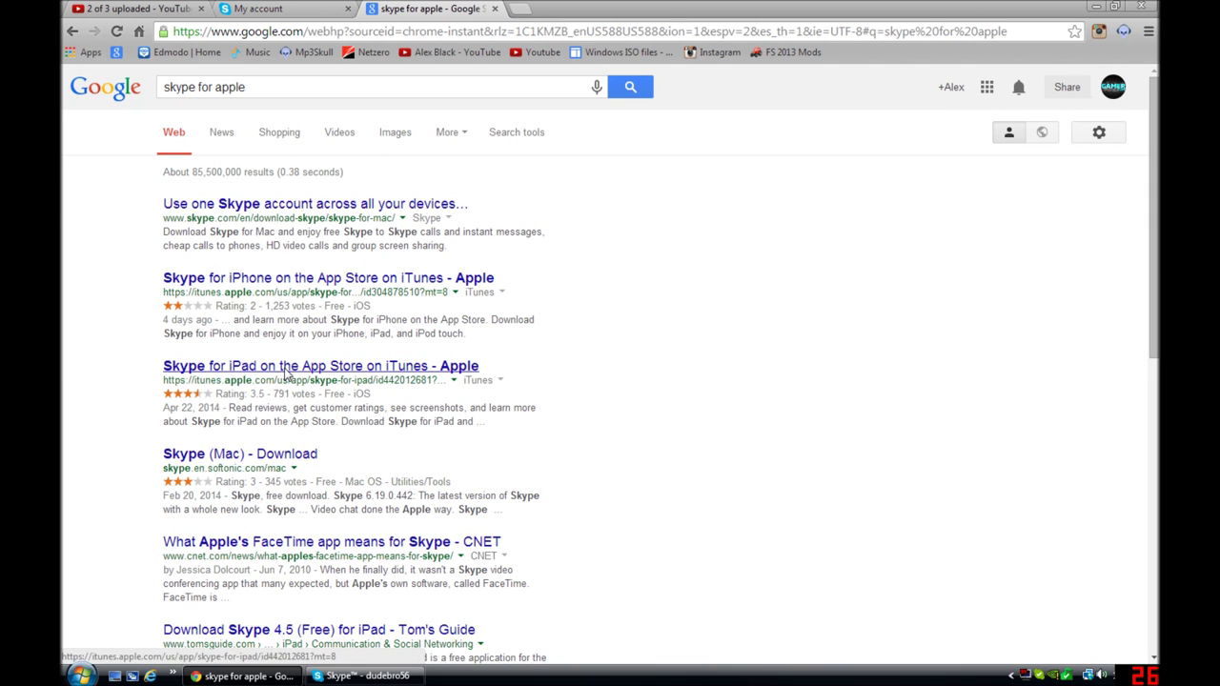
left_click(298, 284)
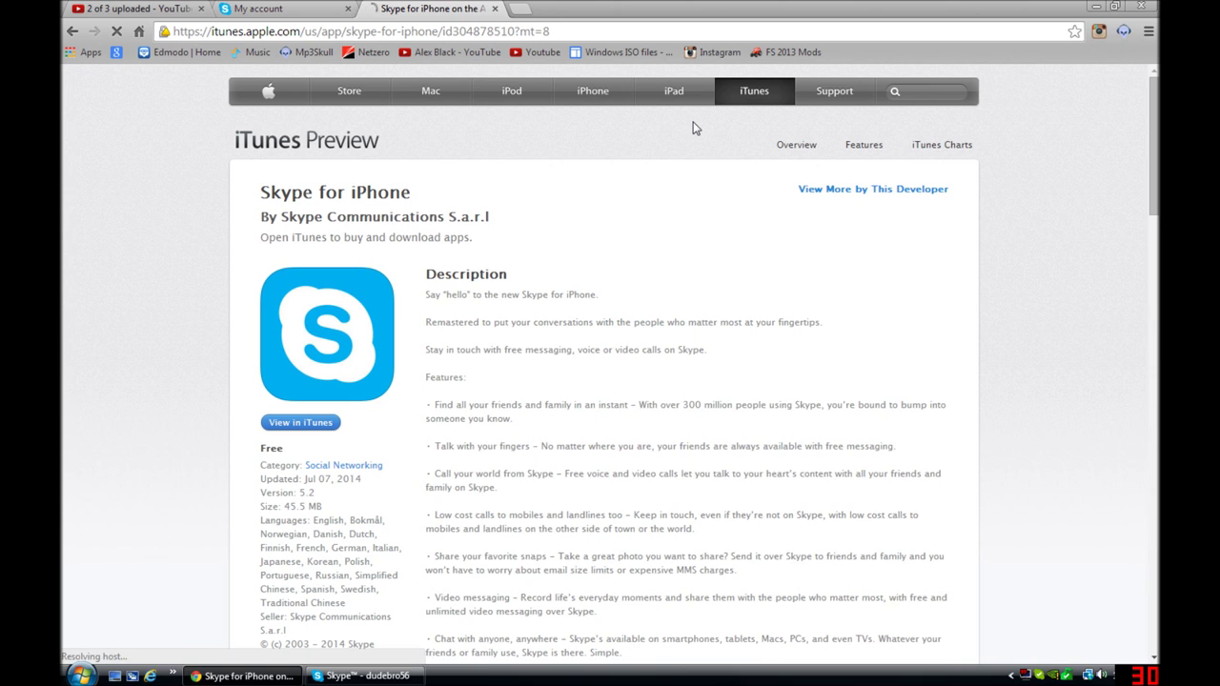
Step: Scroll through the Skype for iPhone screenshots, then return to the My account tab
scroll(591, 134, "down", 6)
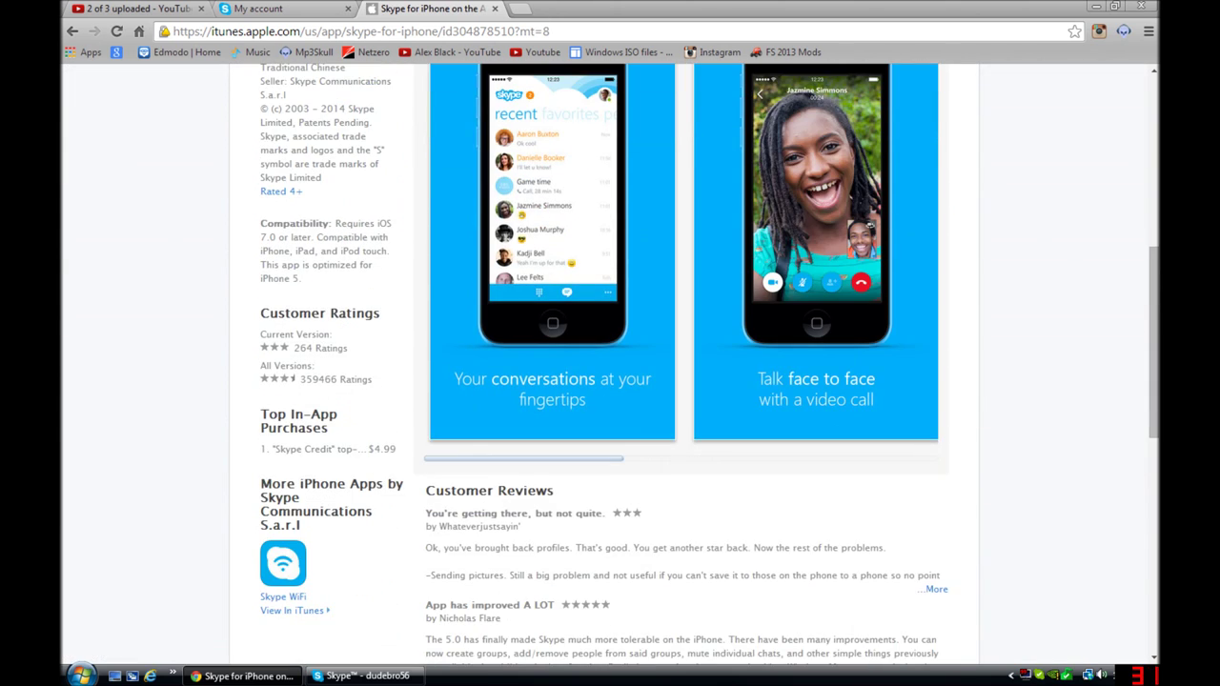
scroll(624, 183, "up", 2)
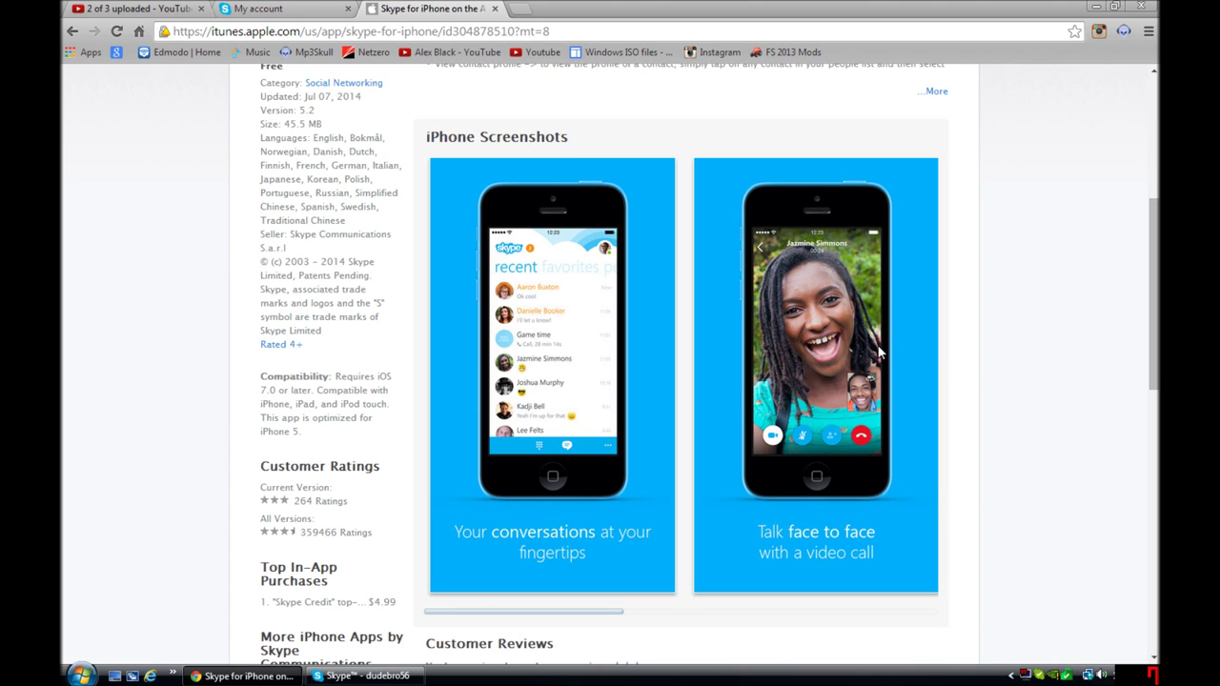
scroll(877, 351, "up", 1)
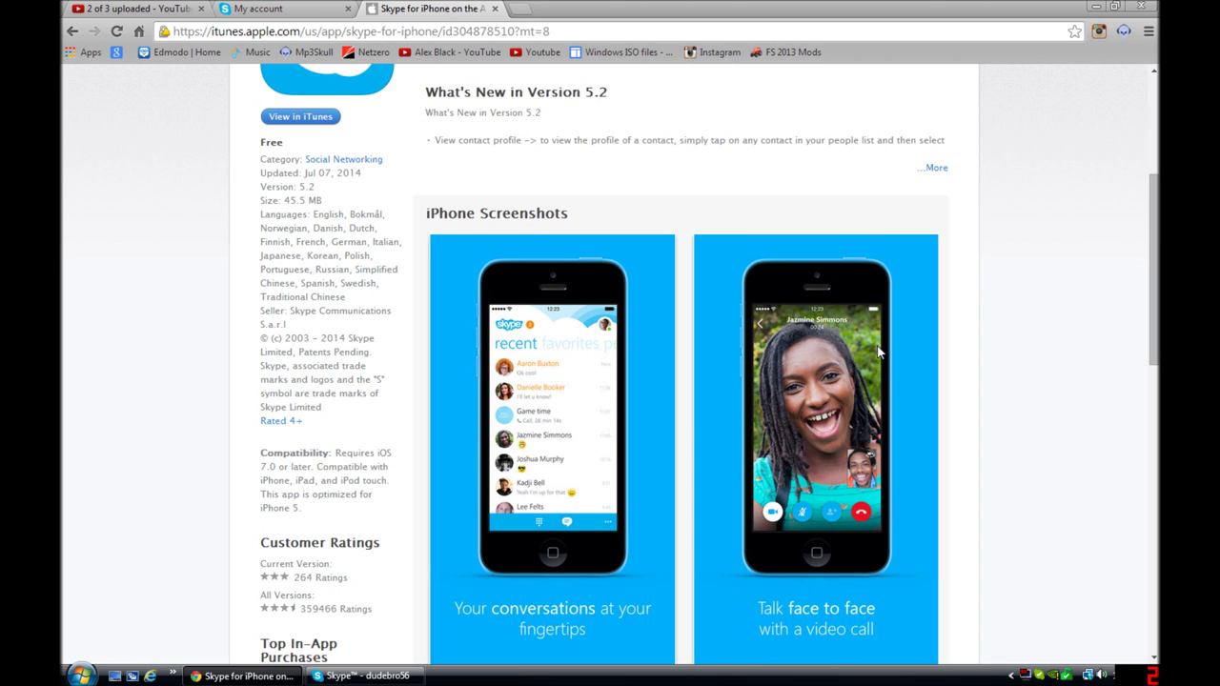
scroll(624, 100, "up", 4)
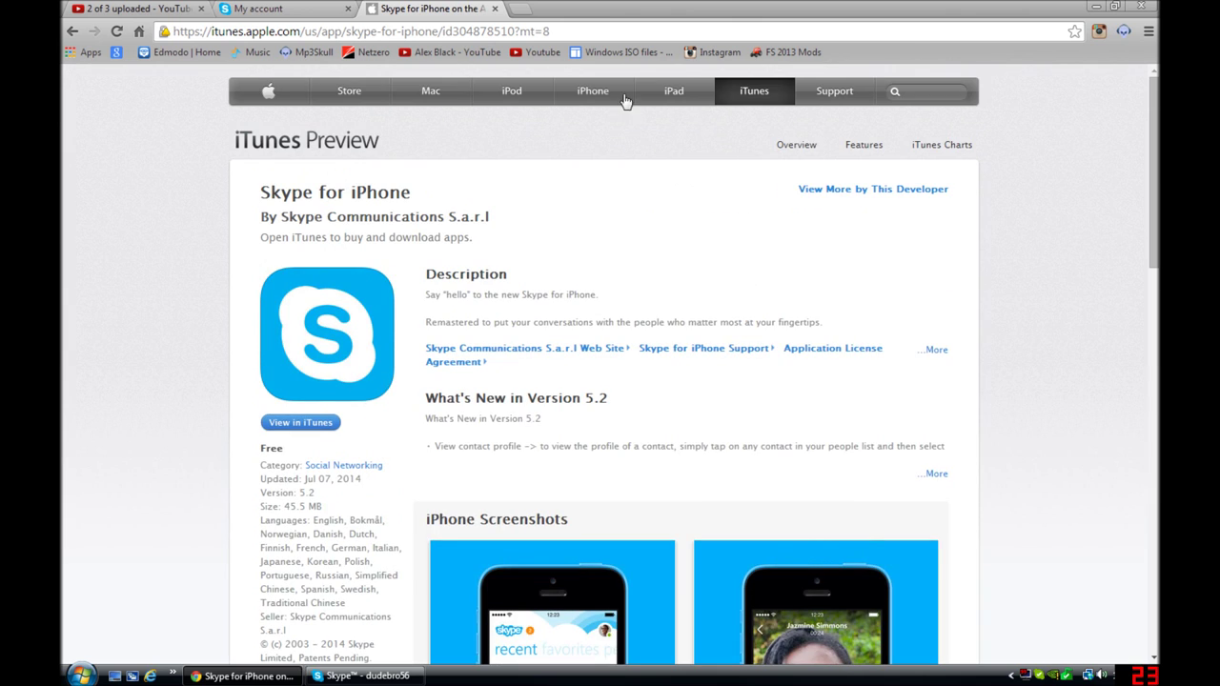
left_click(253, 8)
Step: Scroll the My account page to show Caller ID, Skype Number, Skype To Go, Voice messages and Call forwarding
scroll(634, 396, "up", 1)
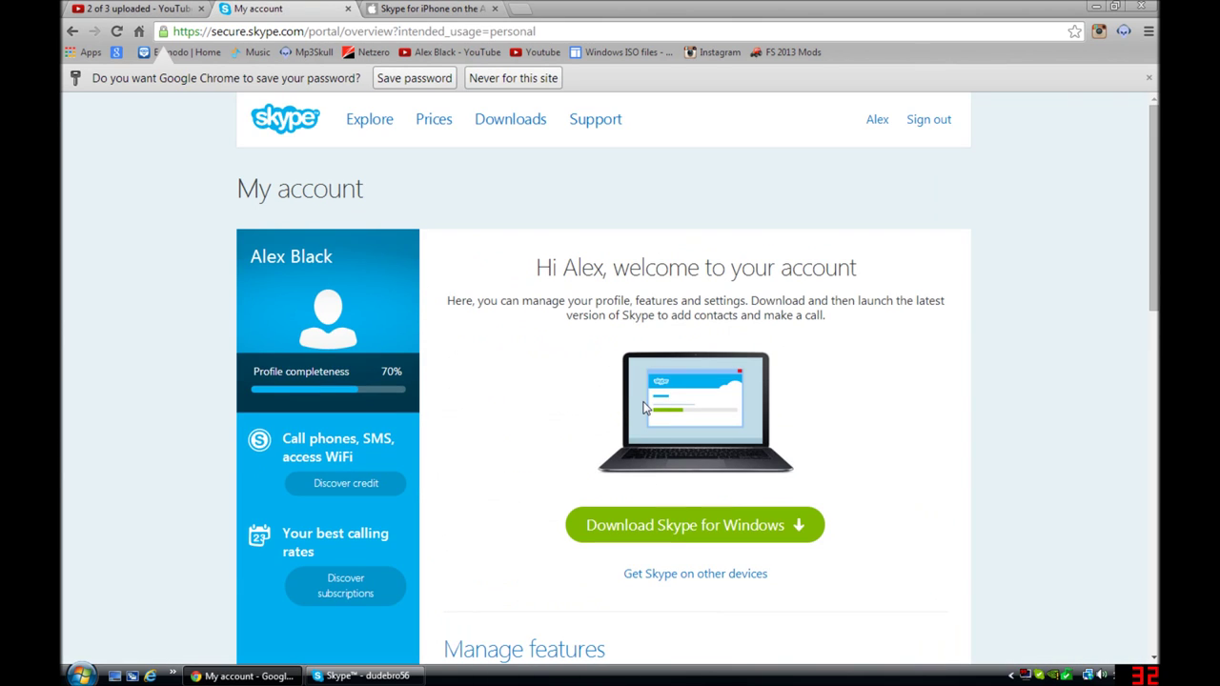
scroll(644, 407, "down", 4)
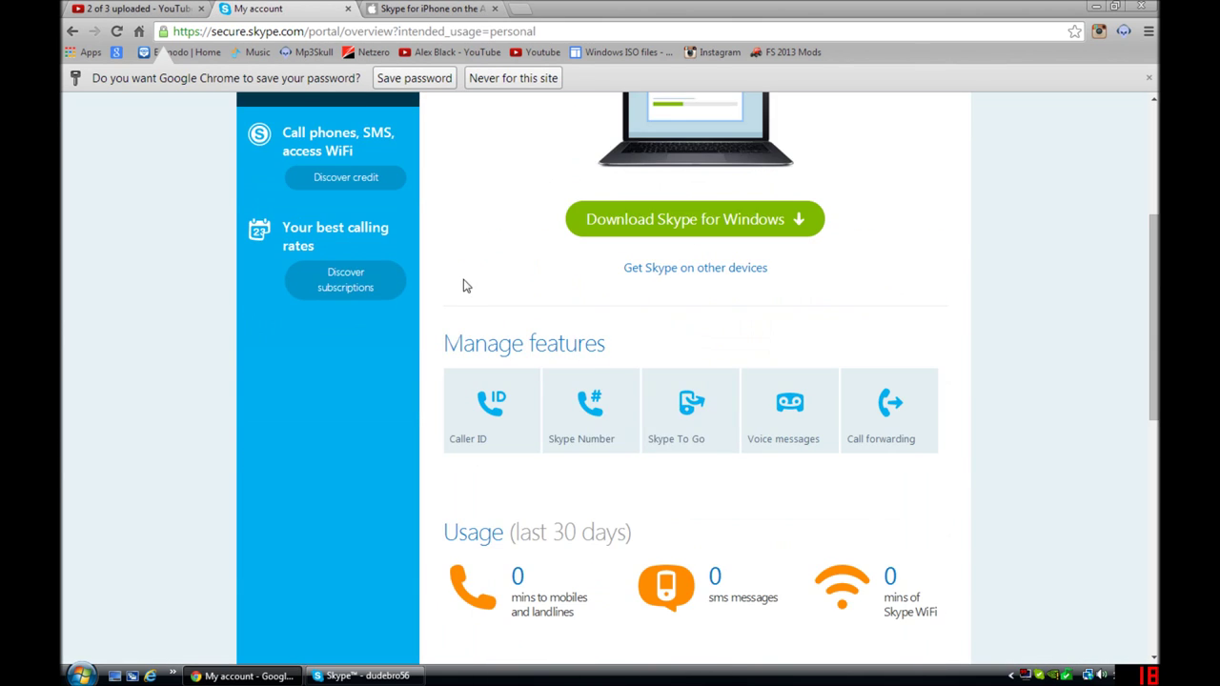